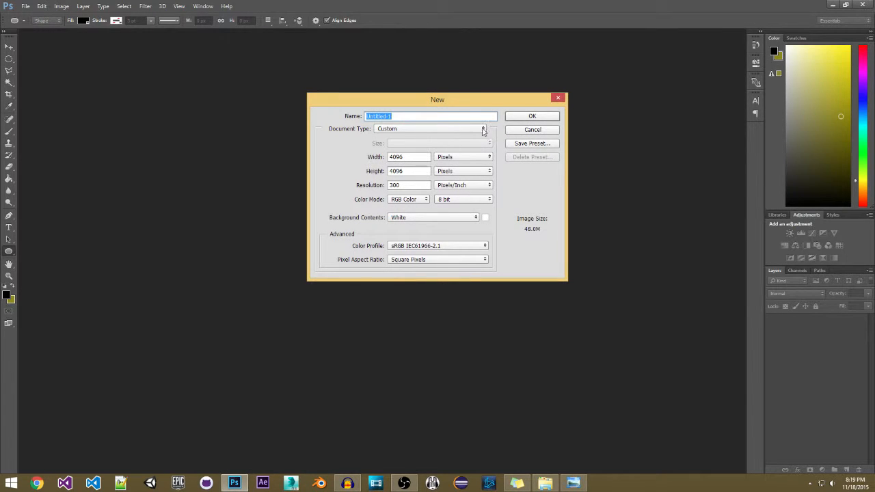
Step: Create a 4096 × 4096 px document at 300 pixels/inch, convert its background to a regular layer and clear it to transparency
click(544, 120)
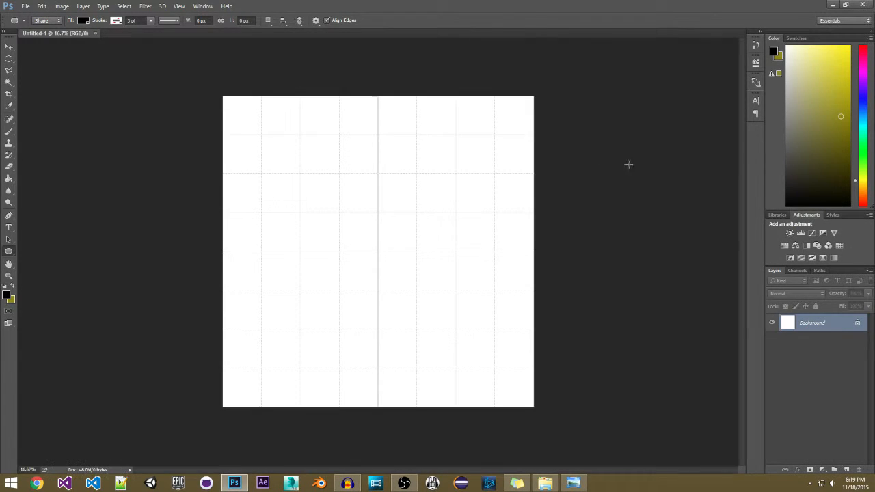
double_click(781, 323)
key(Return)
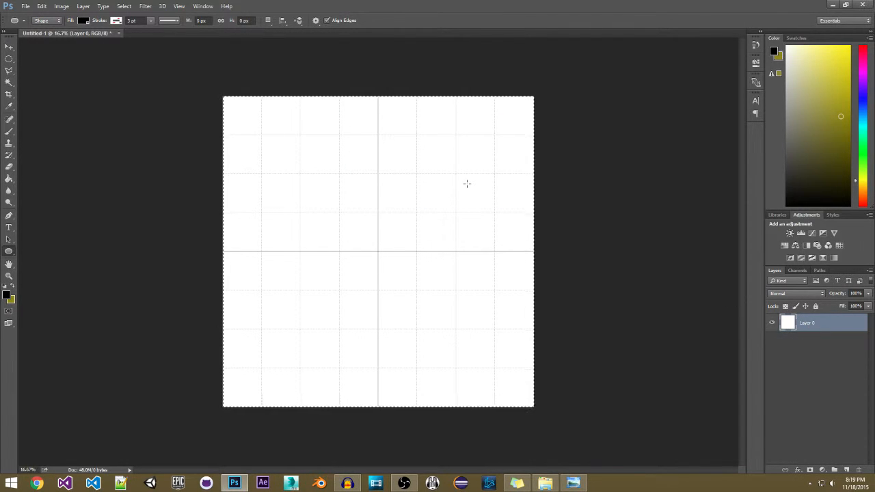
key(ctrl+a)
key(Delete)
Step: Draw a black filled circle about 3958 px in diameter, centred on the canvas
click(546, 122)
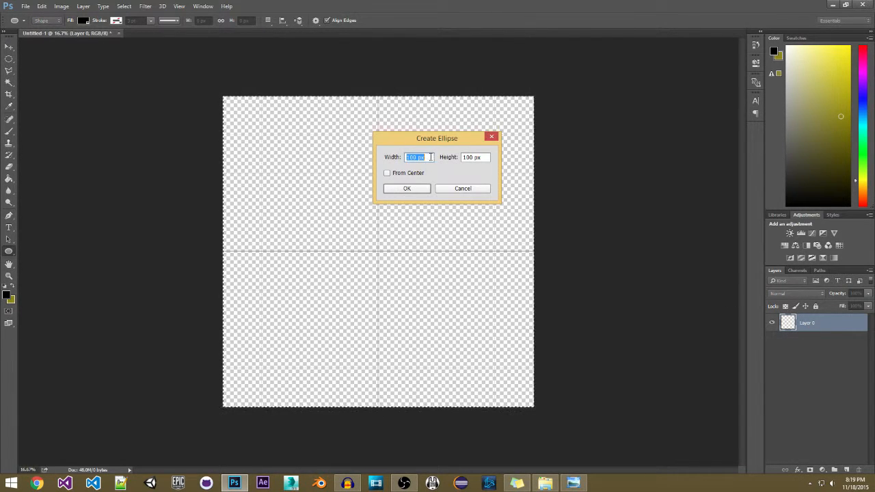
click(462, 187)
scroll(378, 251, up, 1)
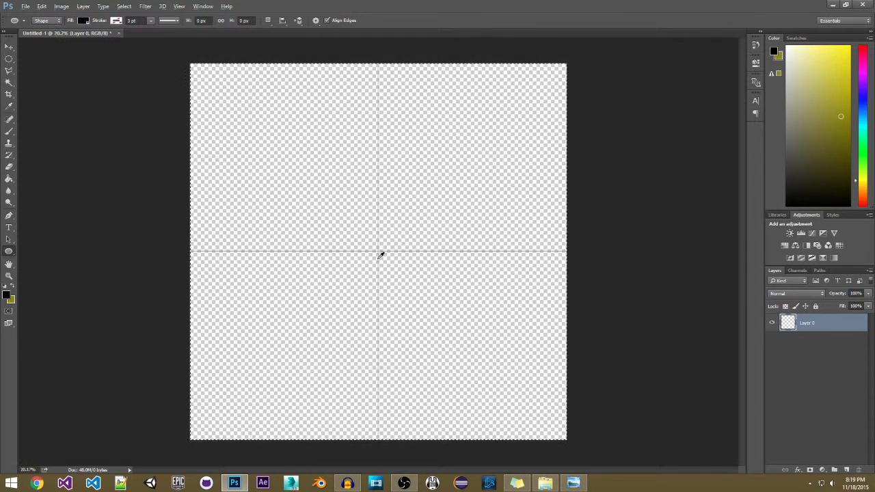
drag(378, 250, 630, 435)
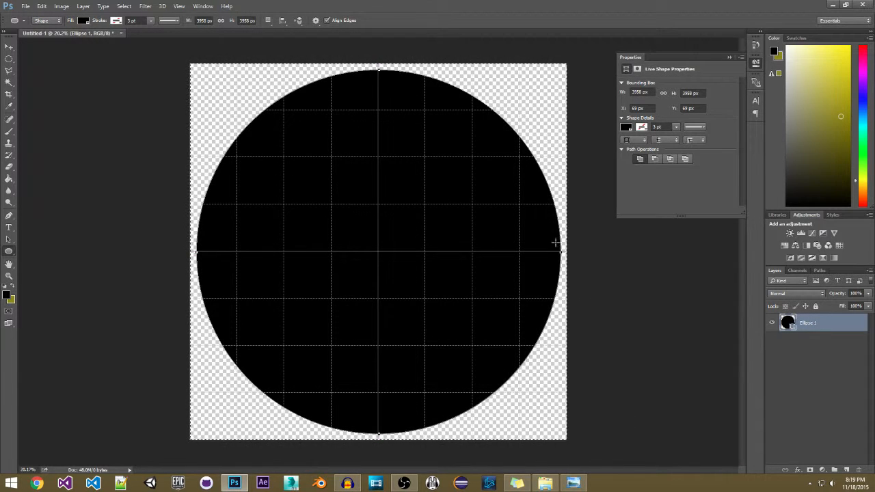
click(568, 103)
key(Escape)
click(730, 58)
Step: Make a smaller centred circular selection inside the black disc and try to delete its contents
click(8, 60)
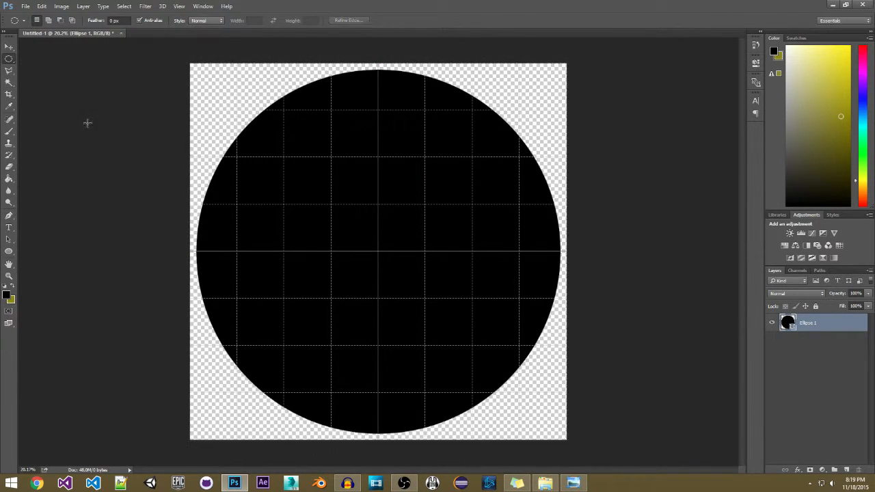
scroll(377, 238, up, 1)
drag(379, 251, 538, 433)
key(Delete)
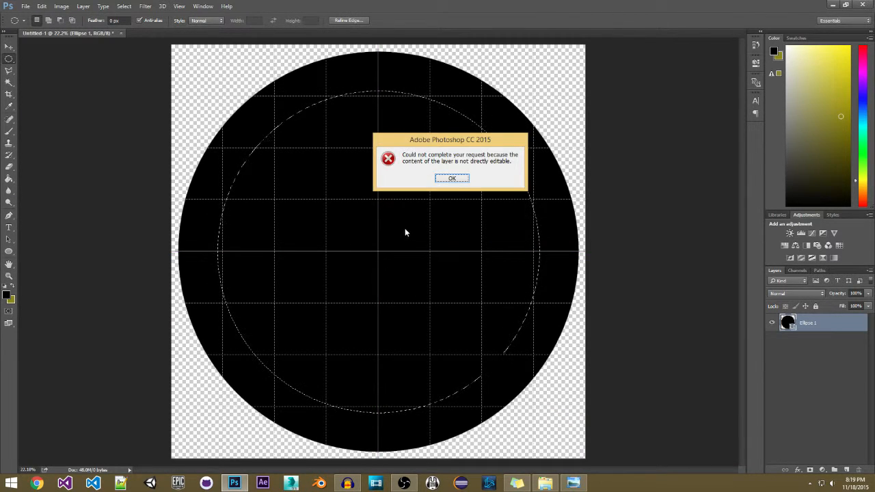
click(452, 181)
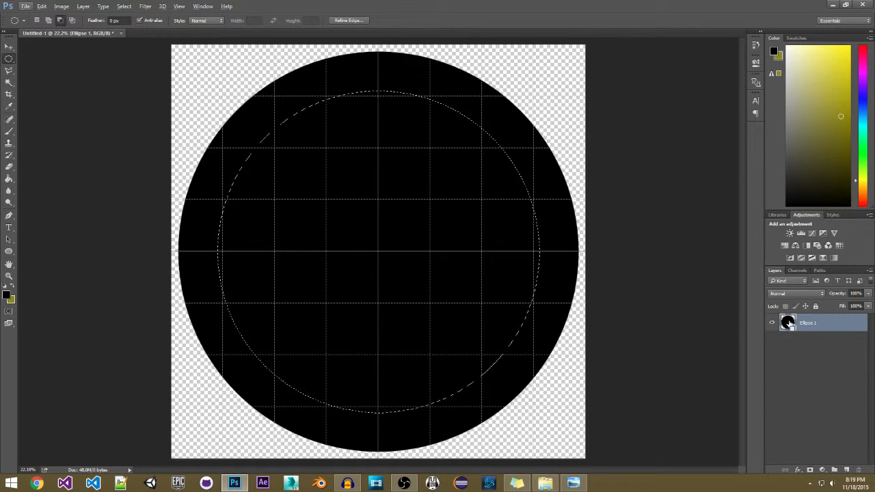
Step: Rasterize the Ellipse 1 layer and delete the selected inner circle to leave a black ring
right_click(817, 324)
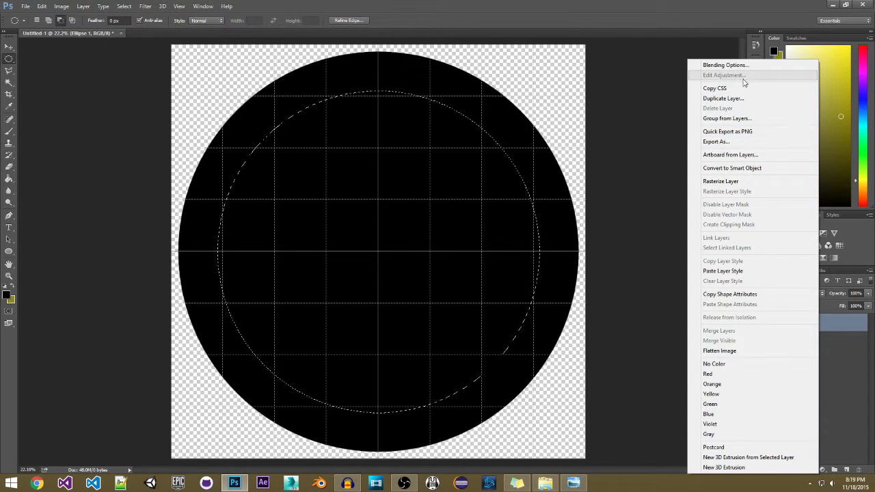
click(736, 181)
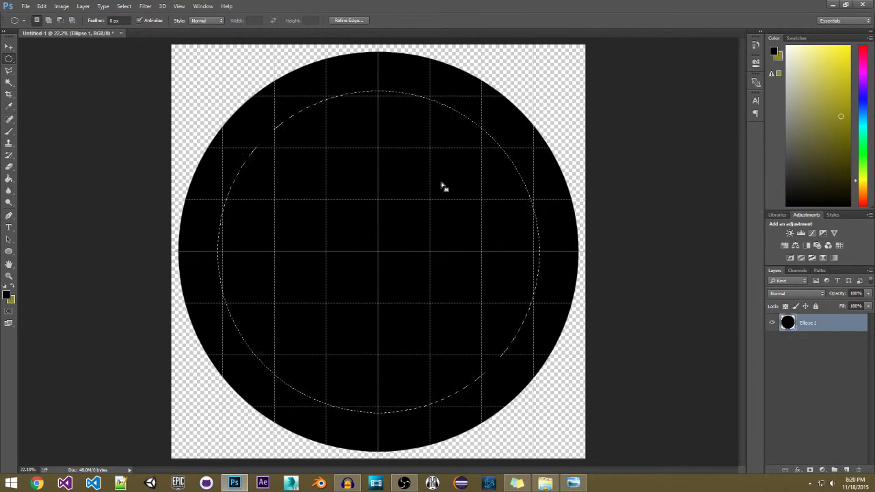
key(Delete)
Step: Add a new layer above the ring and set the foreground color to #c4bc16
key(ctrl+shift+n)
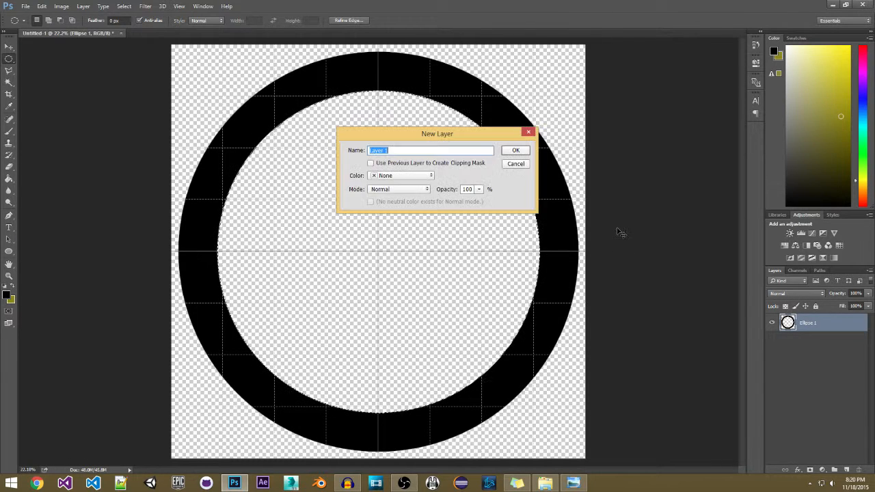
key(Return)
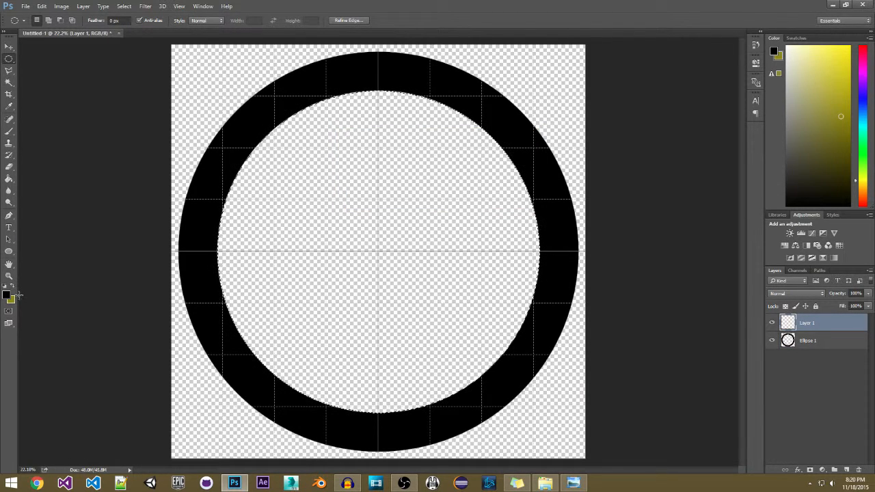
click(12, 288)
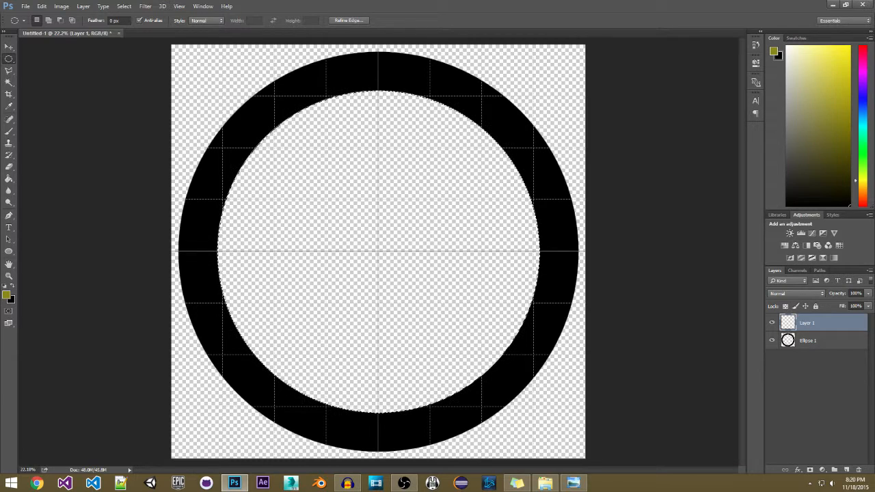
click(517, 483)
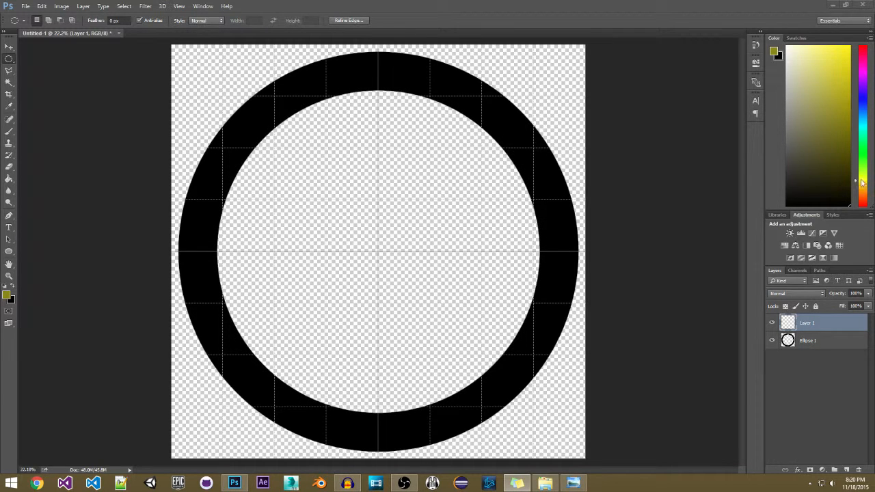
click(777, 54)
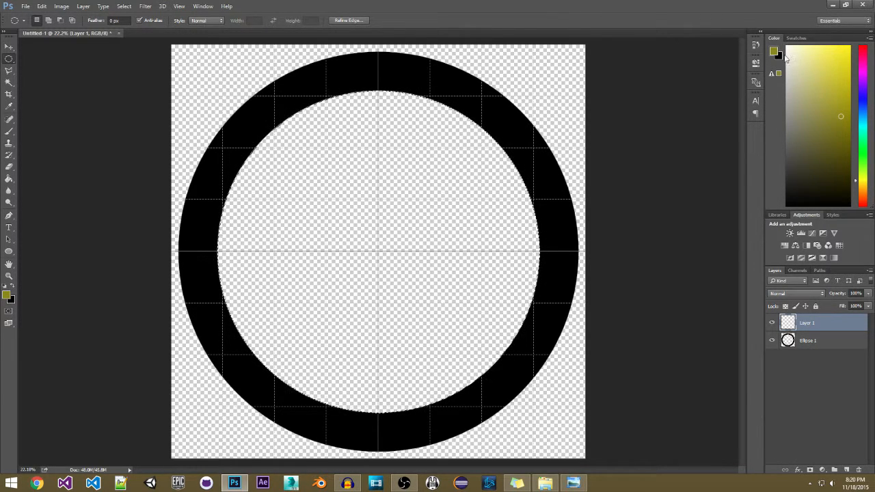
click(777, 54)
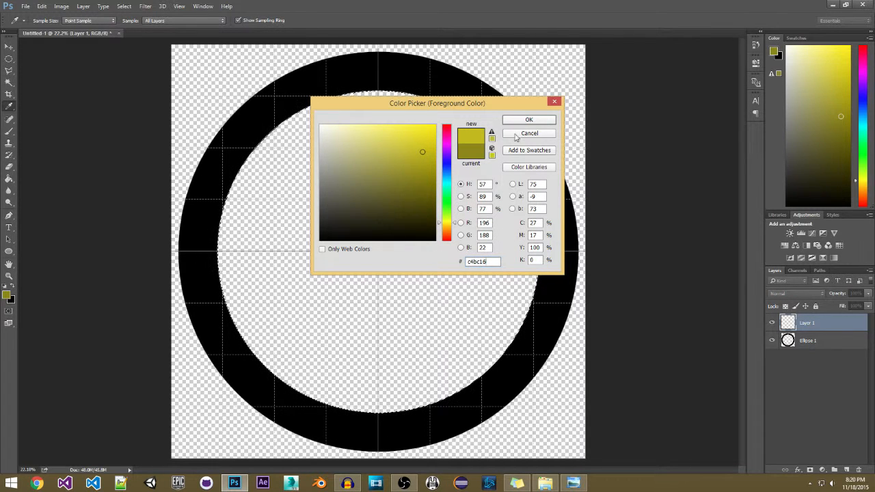
click(522, 121)
Step: Set the background color to #8f8916
click(10, 300)
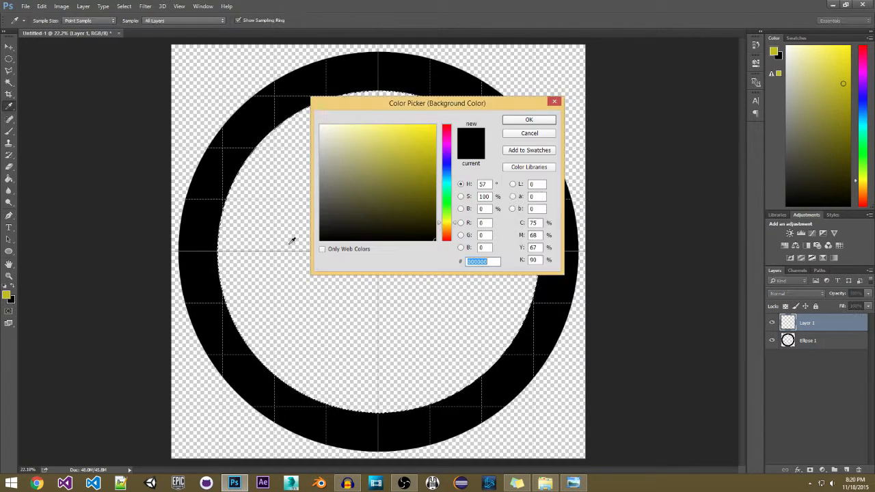
click(517, 483)
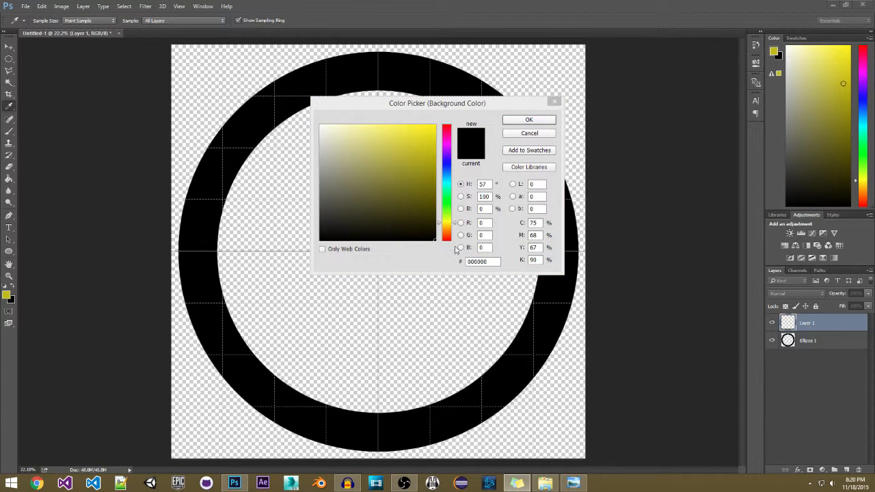
click(441, 262)
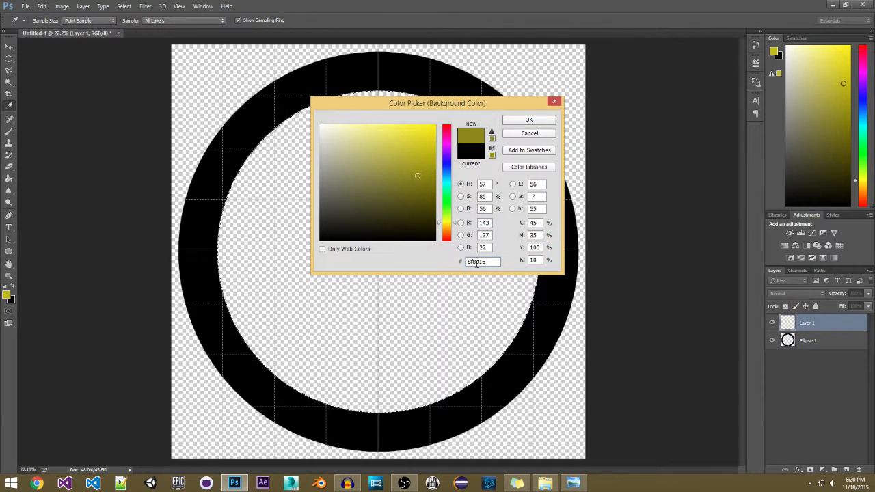
click(527, 121)
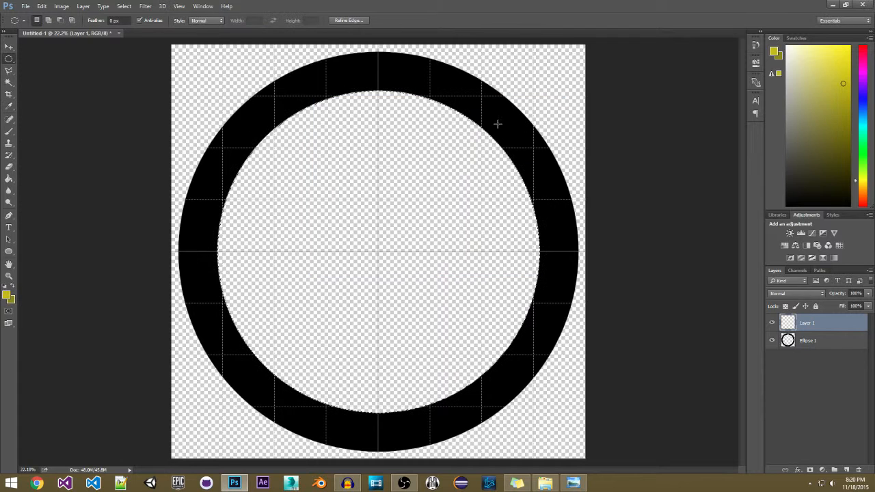
Step: Fill the selected circle on the new layer with a radial gradient running from the canvas centre toward its lower edge
key(g)
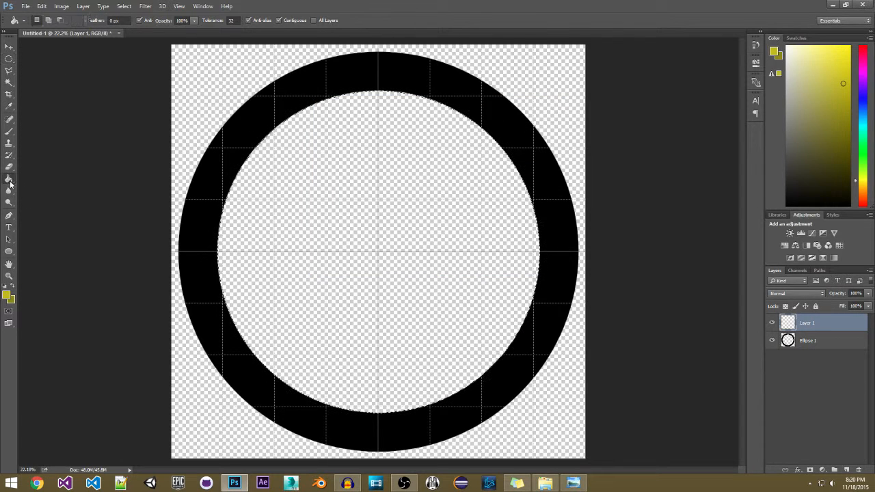
key(shift+g)
key(shift+g)
key(shift+g)
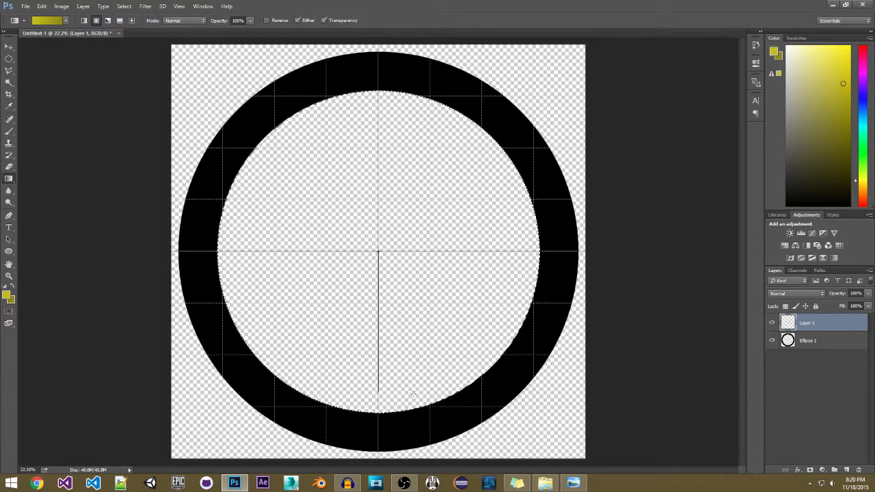
drag(412, 393, 416, 397)
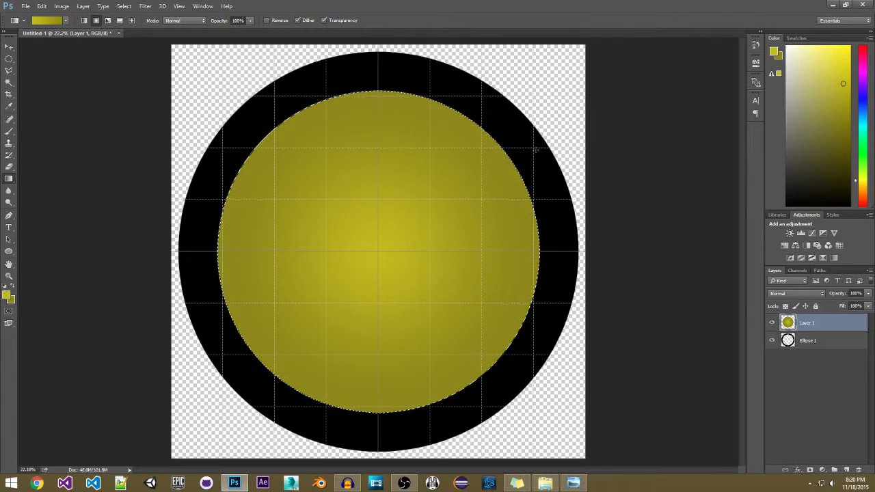
Step: Restore the inner circle selection and delete the yellow gradient fill from Layer 1
click(9, 60)
click(110, 84)
scroll(355, 245, down, 2)
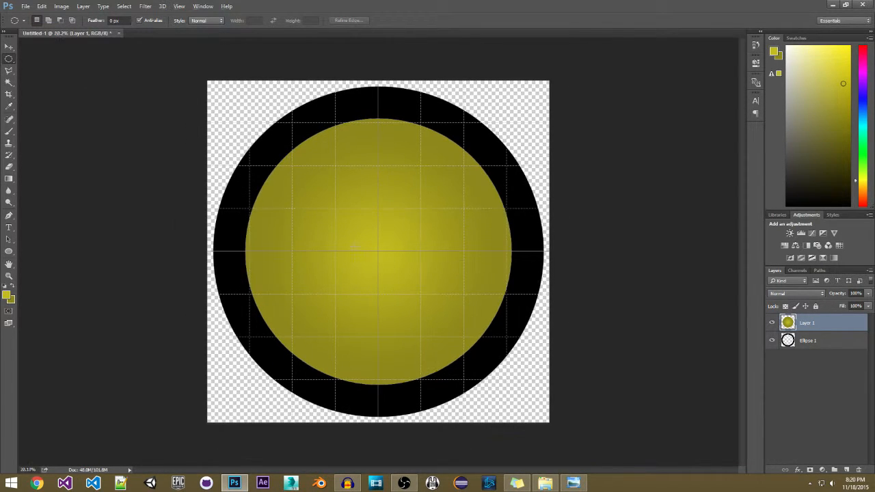
scroll(403, 245, down, 1)
scroll(485, 257, down, 2)
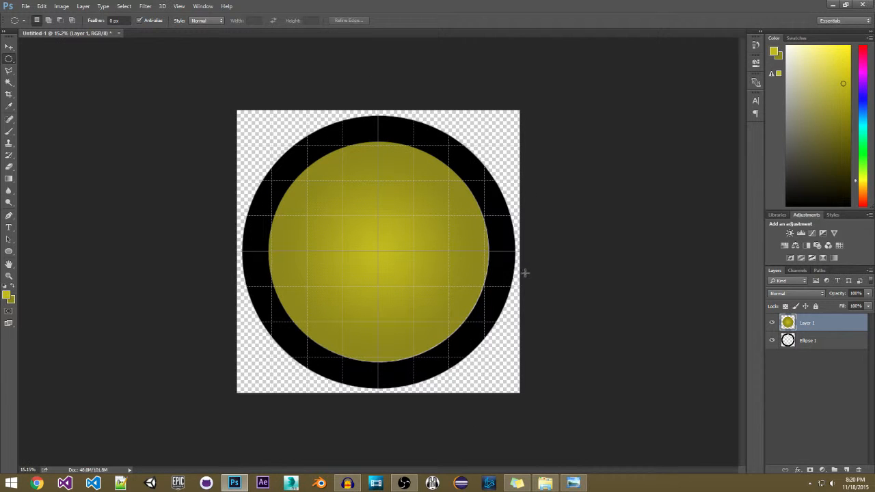
key(ctrl+shift+d)
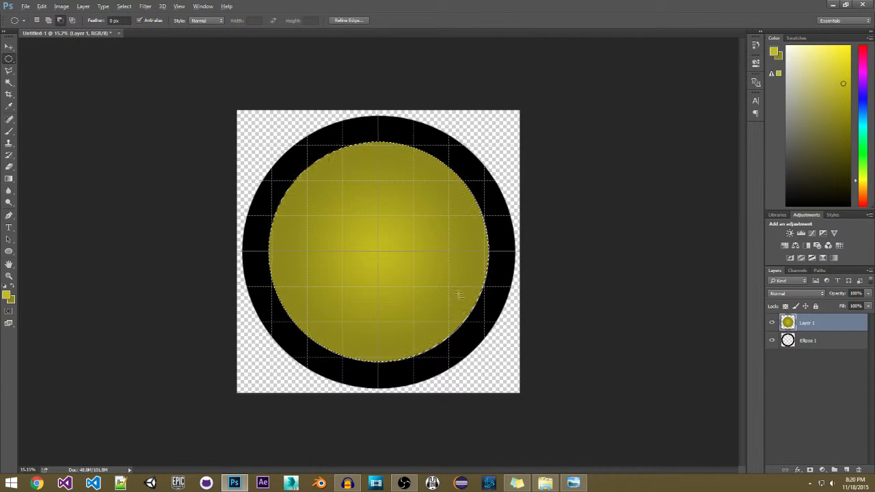
scroll(462, 301, up, 2)
key(Delete)
scroll(455, 294, up, 2)
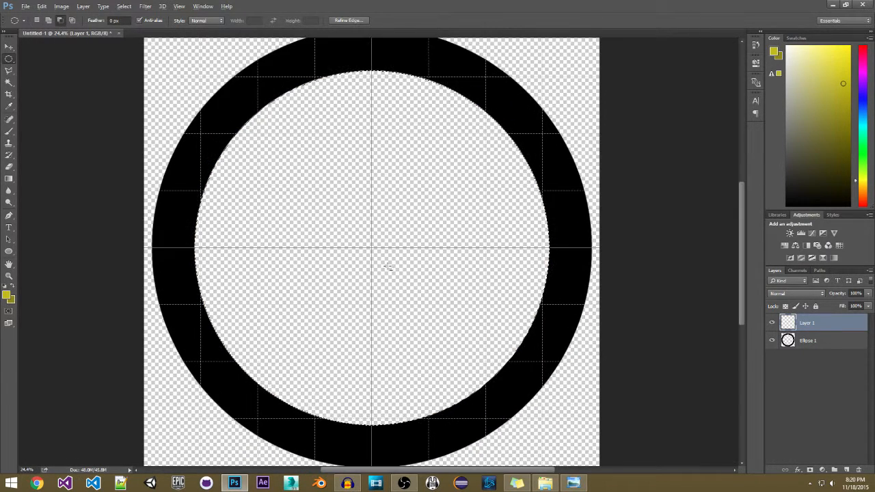
Step: Fill the inner circle with a radial gradient starting above its centre and ending near its lower edge, and clear the selection
key(Right)
key(Right)
key(Right)
key(Right)
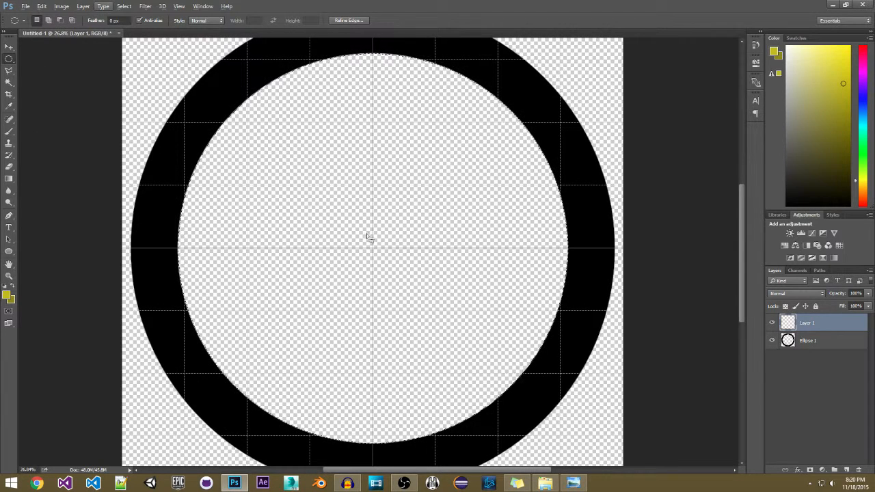
key(g)
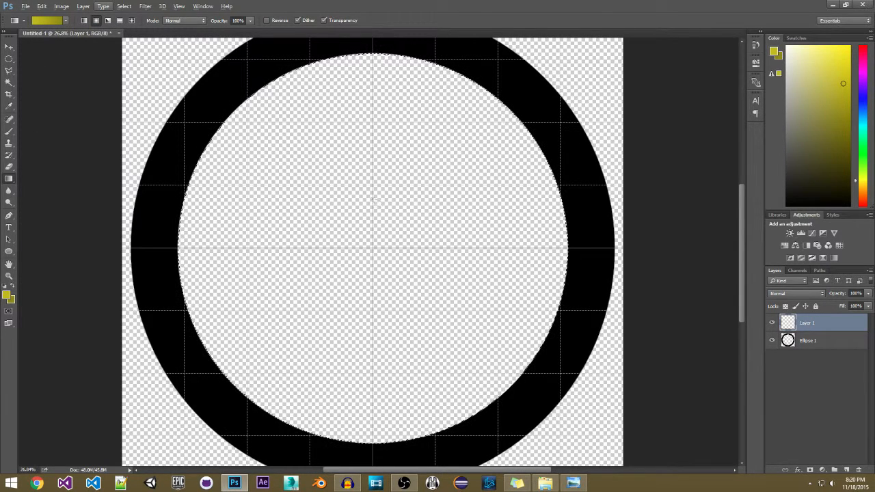
drag(373, 160, 373, 262)
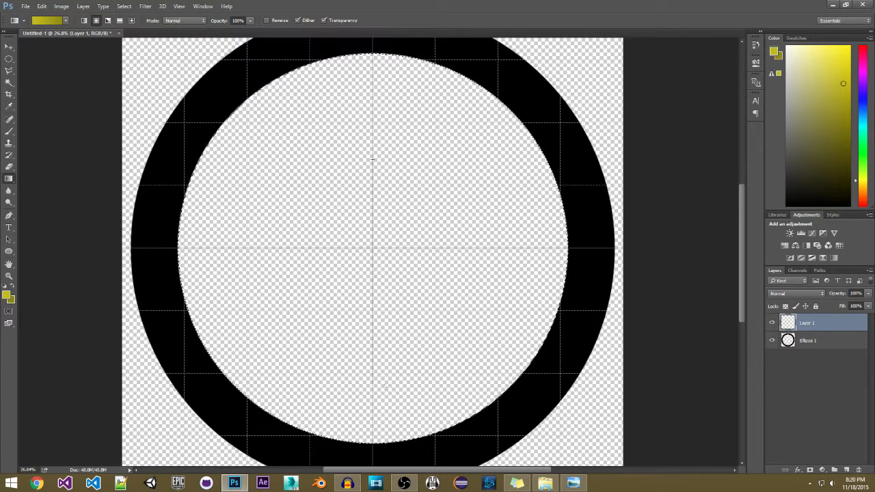
drag(387, 412, 387, 413)
scroll(401, 264, down, 2)
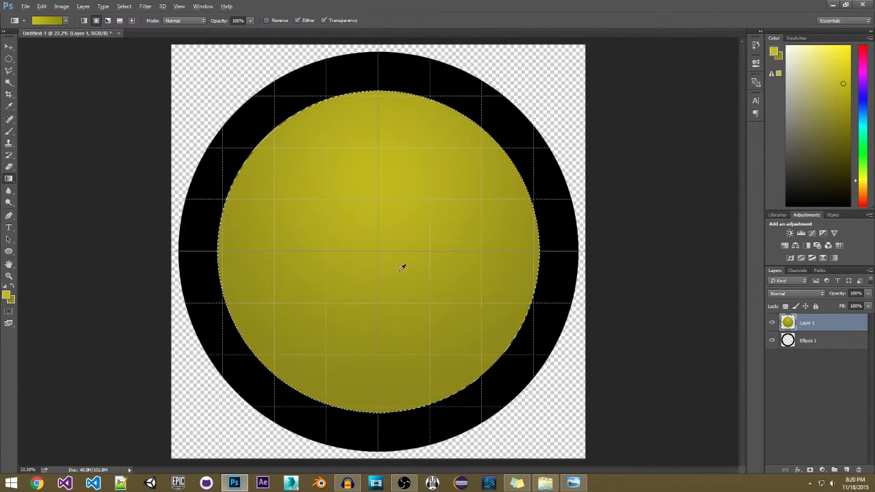
key(m)
key(ctrl+d)
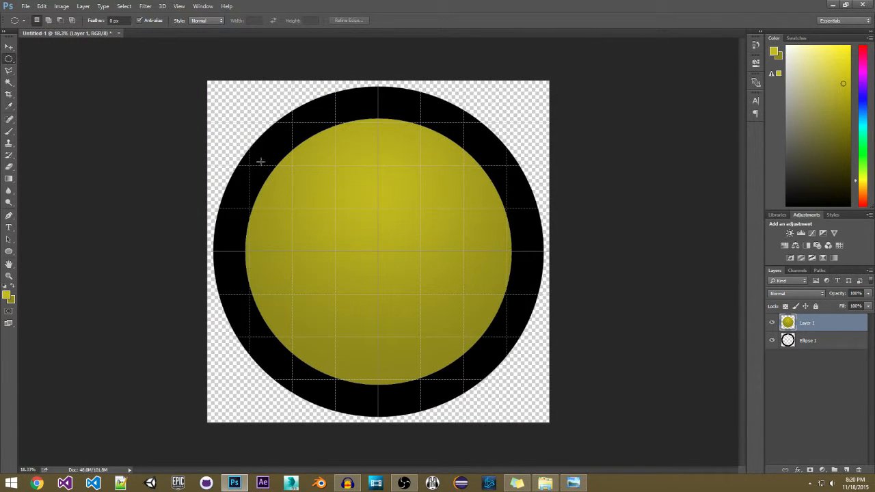
scroll(504, 246, down, 2)
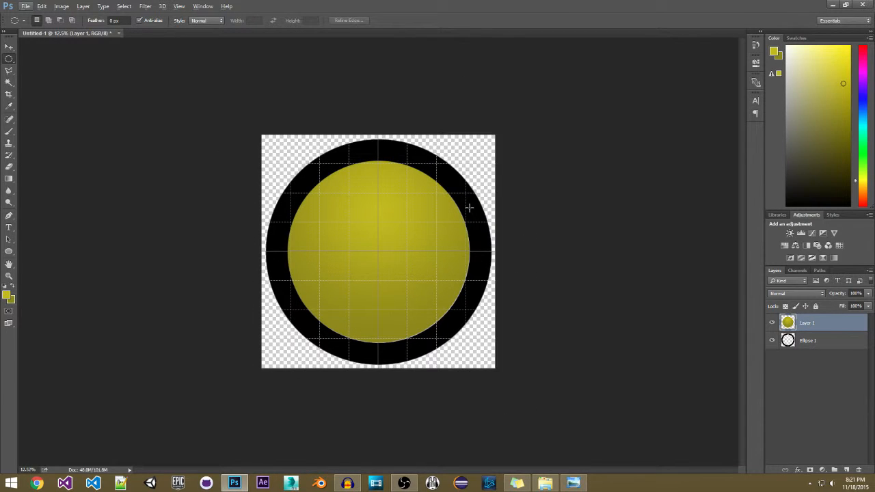
Step: Load the black ring on the Ellipse 1 layer as a selection and contract that selection inward
scroll(460, 211, up, 2)
scroll(469, 215, up, 1)
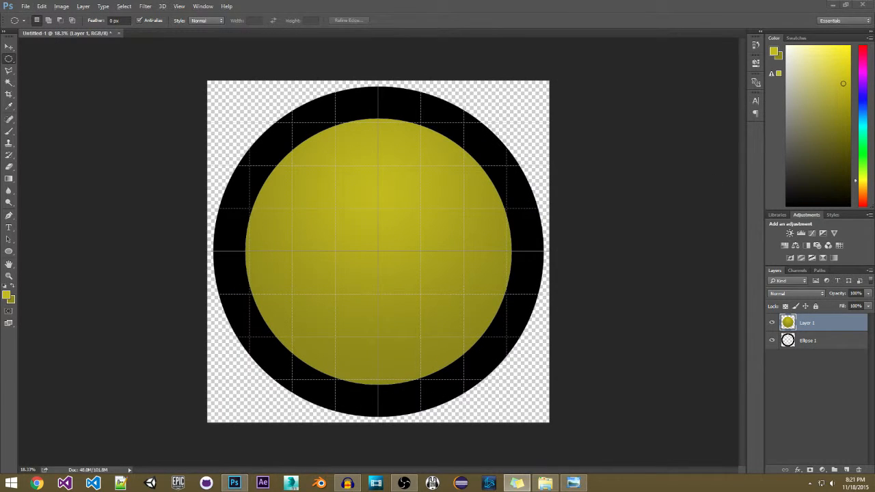
click(804, 340)
key(ctrl+shift+d)
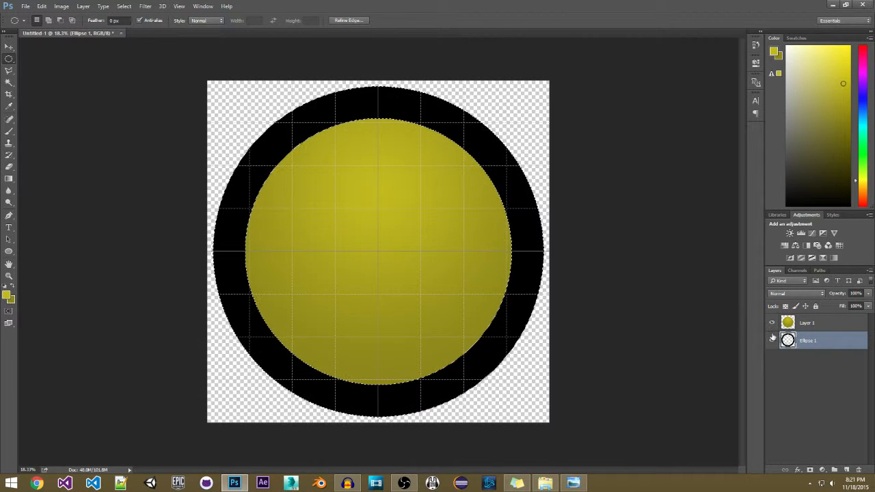
scroll(631, 267, up, 2)
click(124, 6)
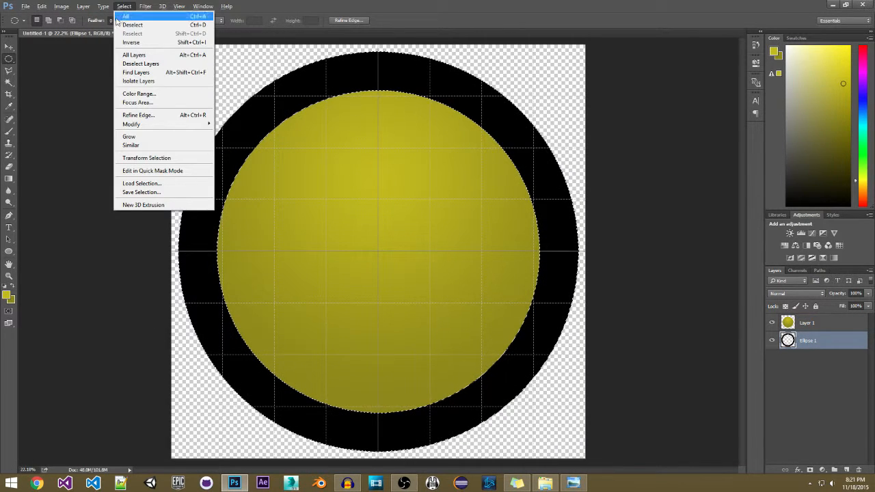
mouse_move(170, 124)
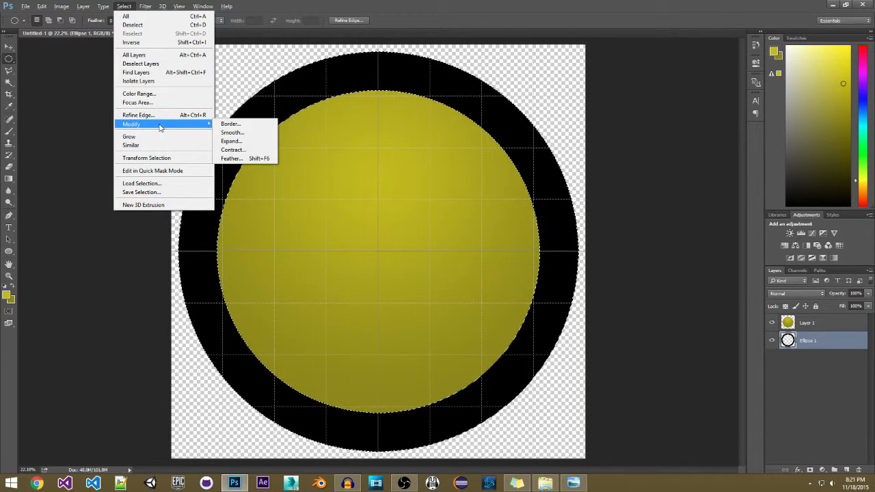
click(245, 149)
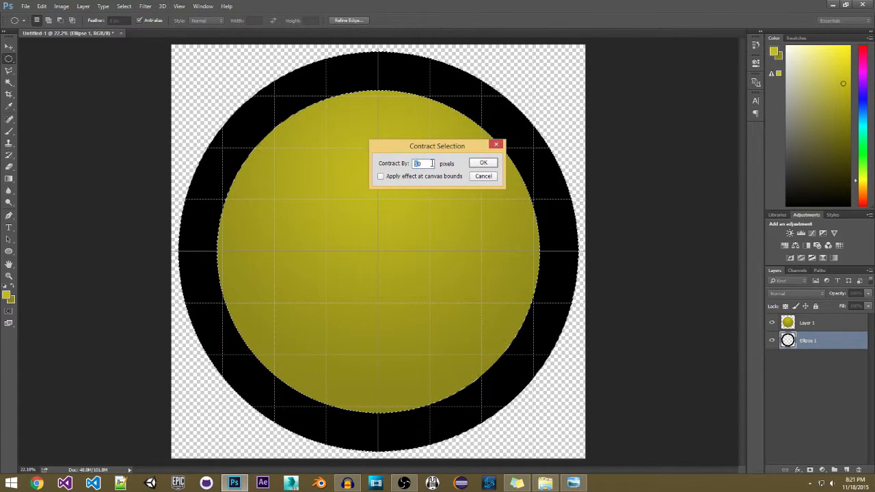
click(482, 163)
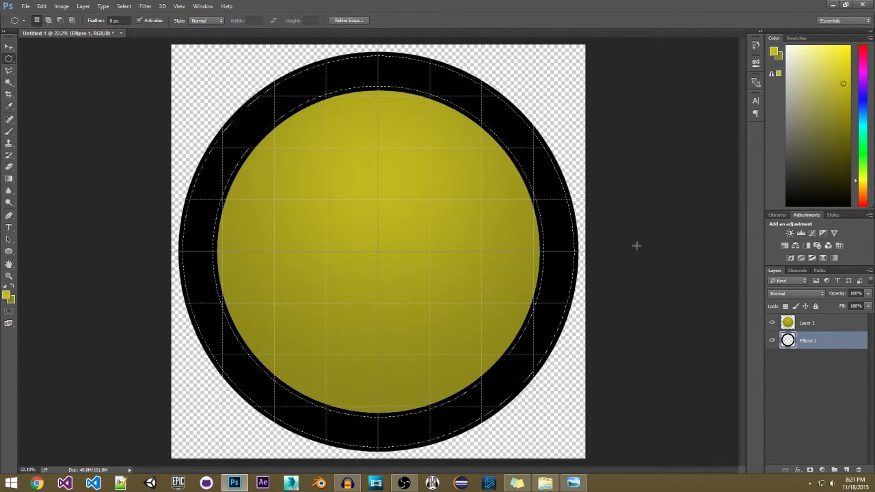
Step: Create a new layer named "Gray Ringb" above the Ellipse 1 layer
key(ctrl+shift+n)
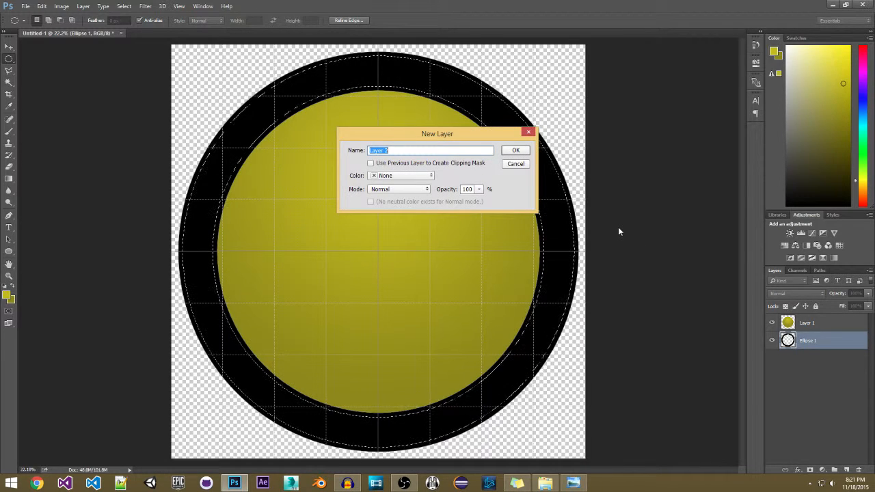
text(Gray R)
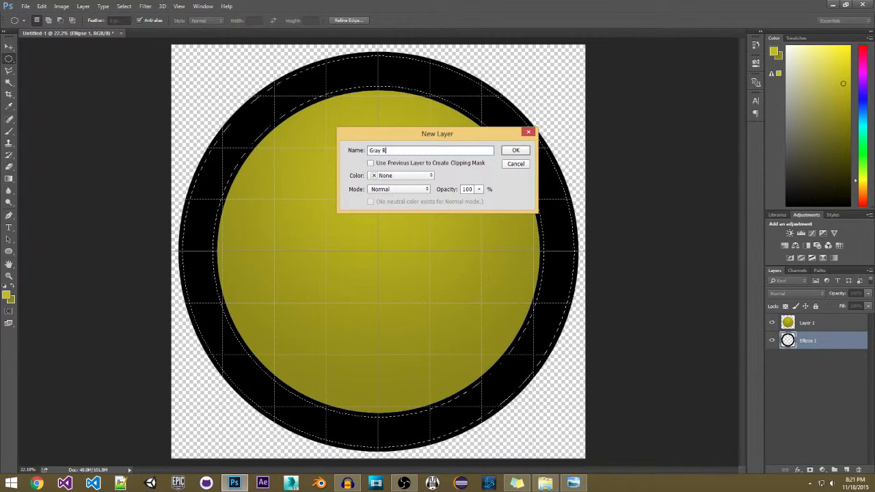
text(ingb)
key(Return)
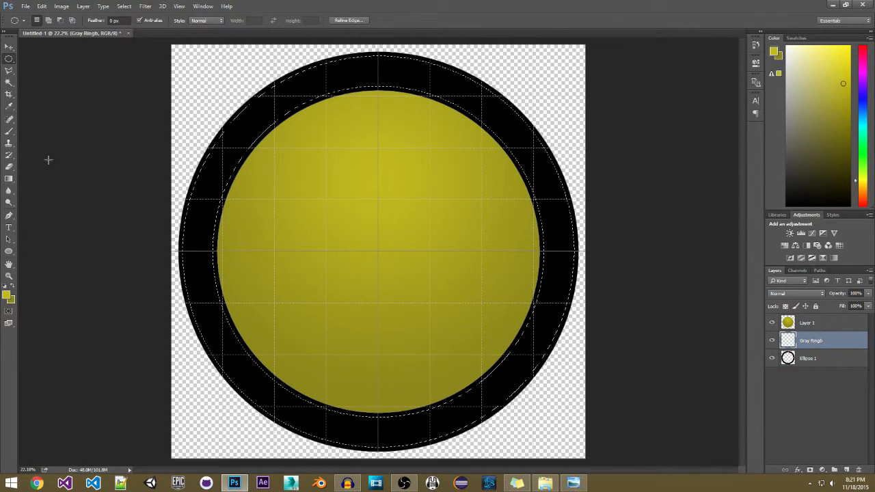
Step: Set the foreground color to #525252 and fill the contracted ring selection with it using the Paint Bucket
click(7, 295)
mouse_move(328, 202)
mouse_down()
mouse_move(259, 200)
mouse_move(313, 205)
mouse_up()
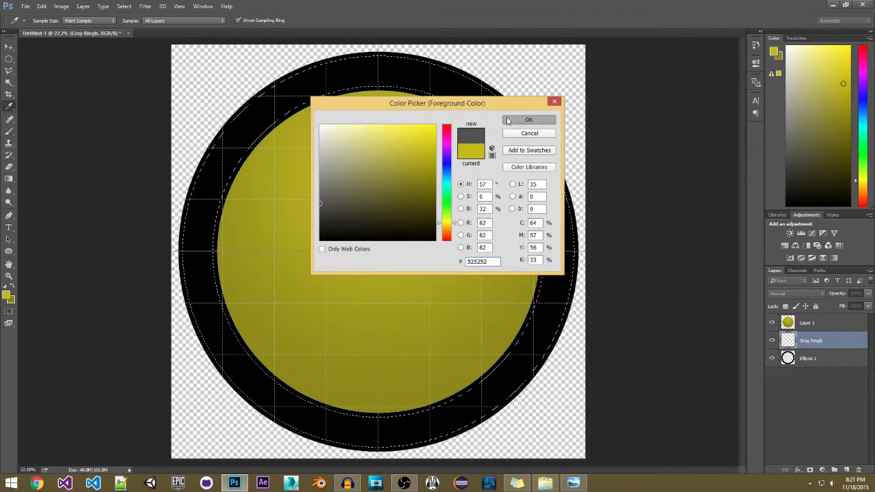
click(529, 120)
key(g)
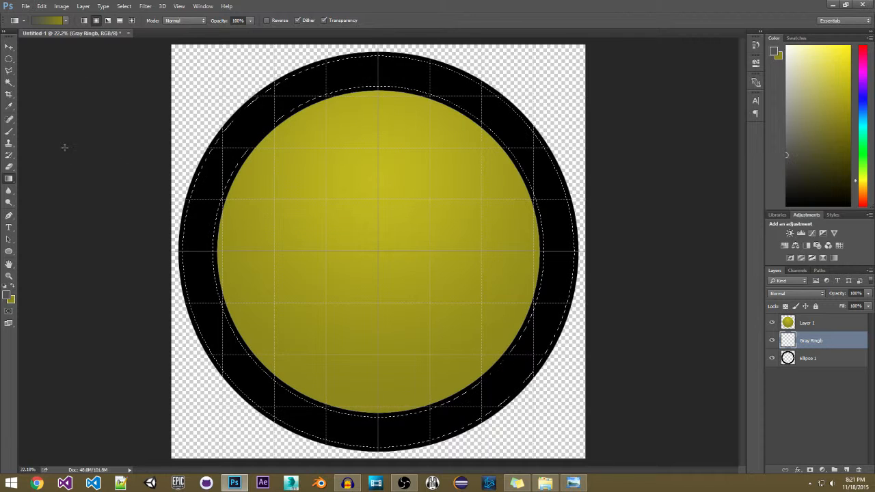
key(shift+g)
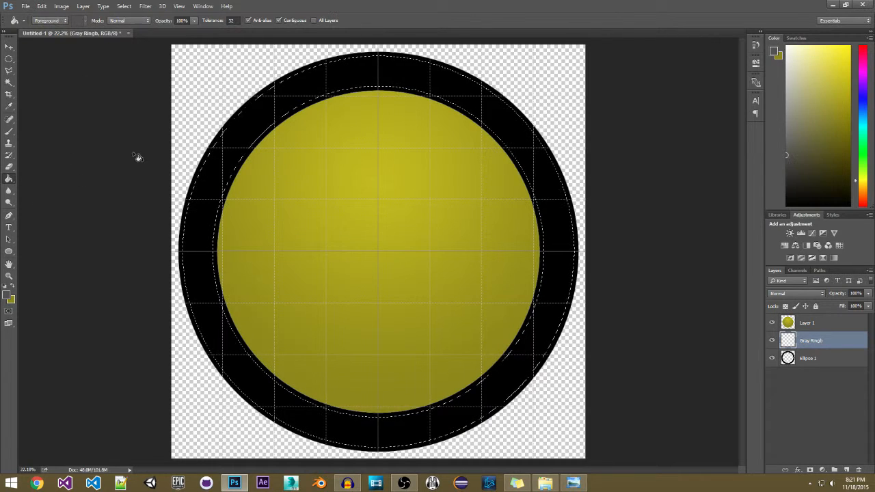
click(509, 136)
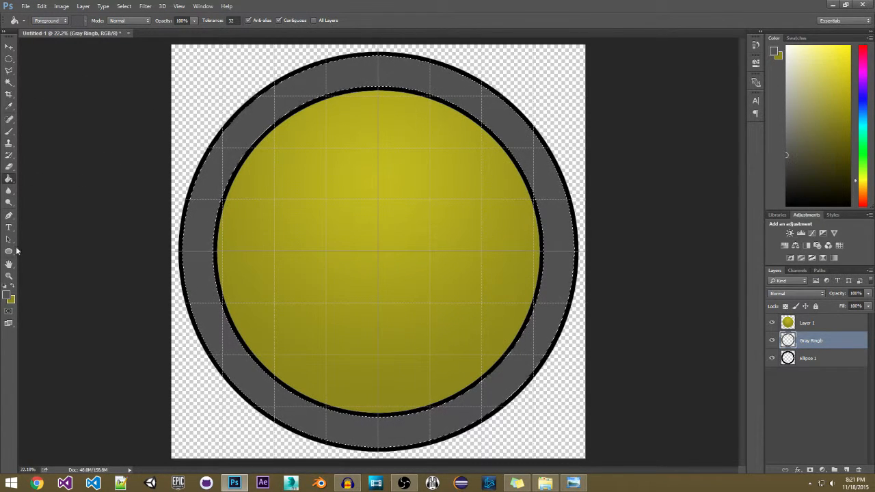
Step: Set the foreground color to #686868, refill the selected ring with it, and clear the selection
click(8, 295)
drag(316, 197, 316, 193)
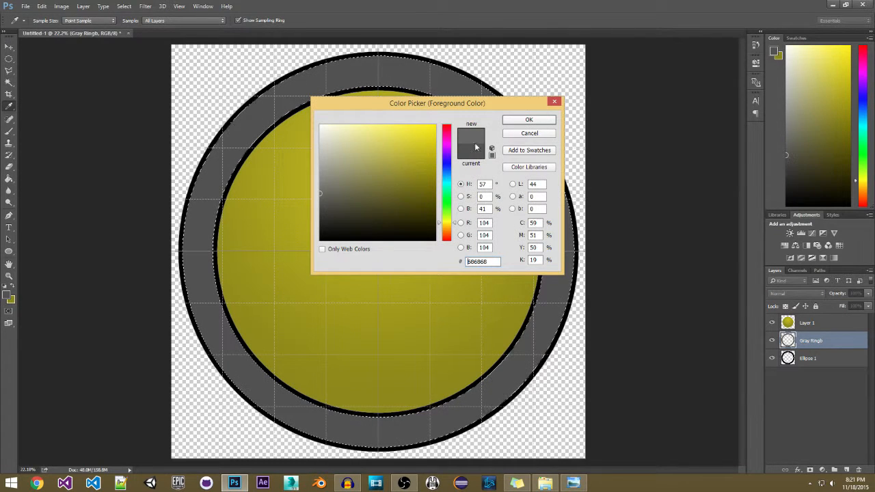
click(525, 120)
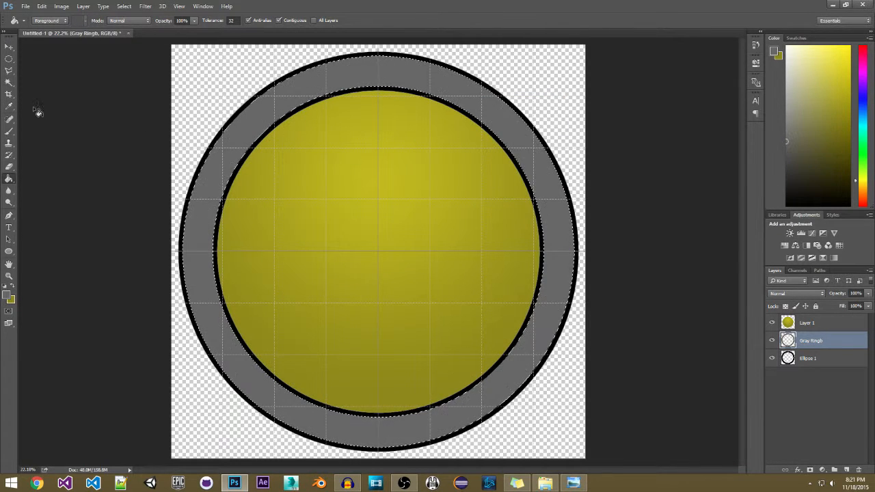
click(9, 60)
click(107, 57)
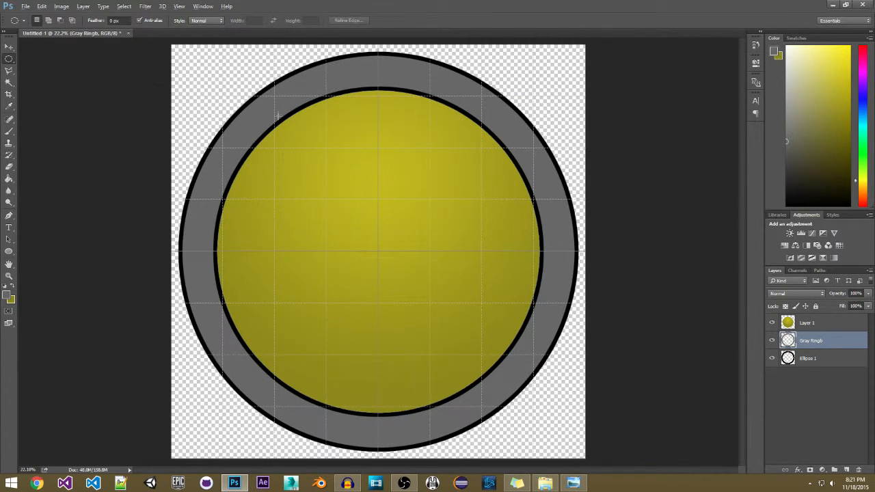
Step: Apply a Bevel & Emboss effect to the Gray Ringb layer: Inner Bevel, Chisel Hard, depth 1000%, size 30 px
key(alt+Tab)
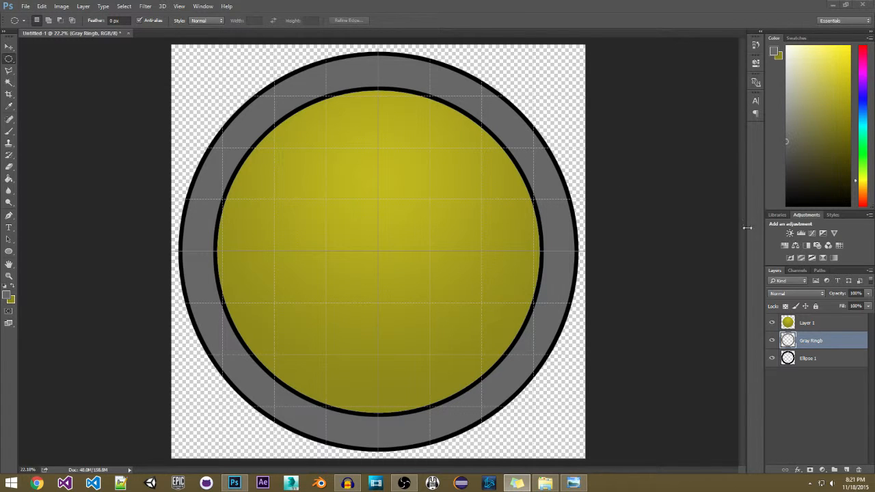
click(651, 223)
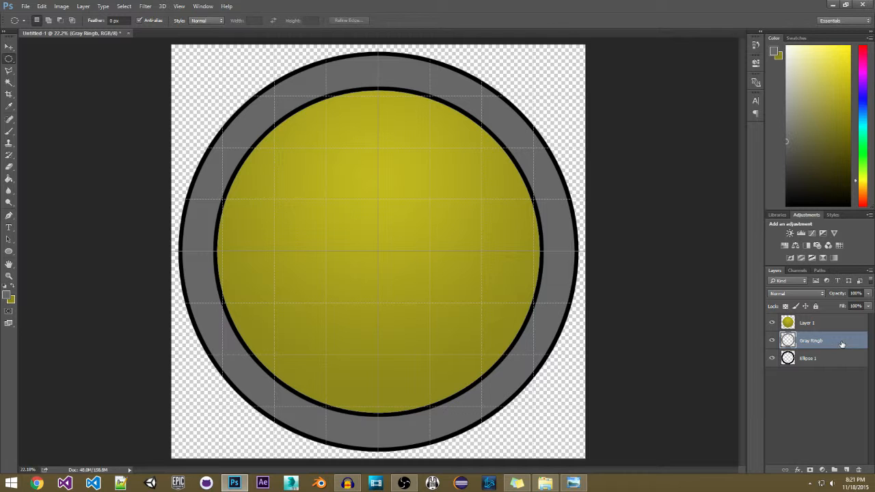
double_click(842, 343)
drag(457, 164, 589, 175)
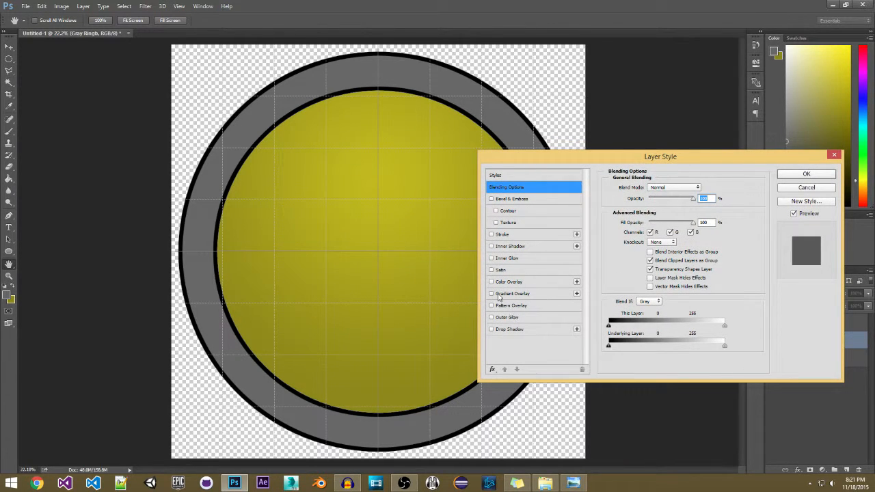
click(499, 201)
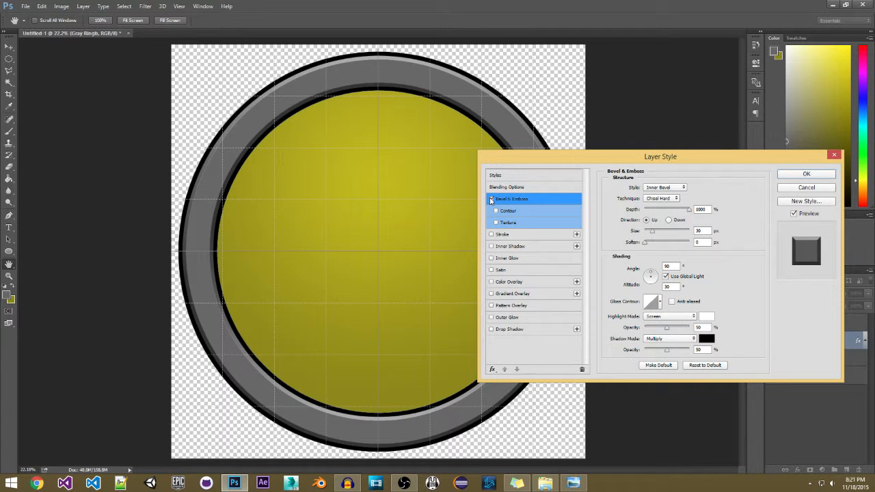
drag(575, 170, 587, 178)
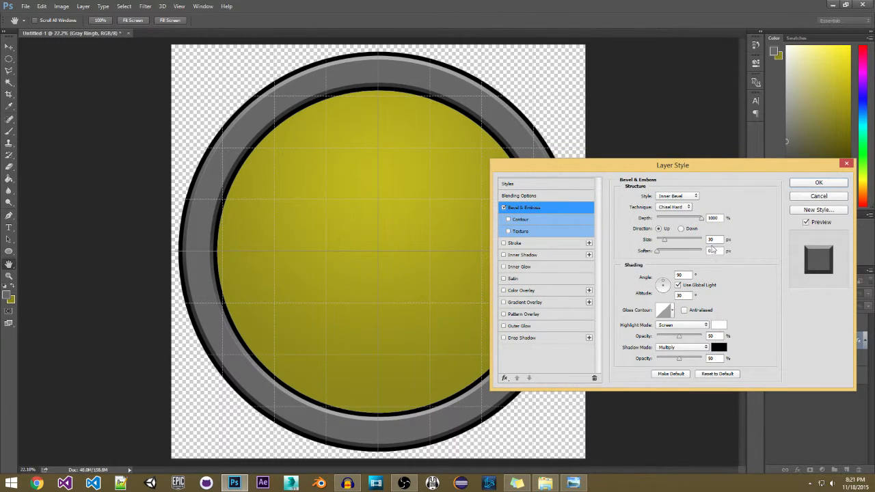
click(810, 183)
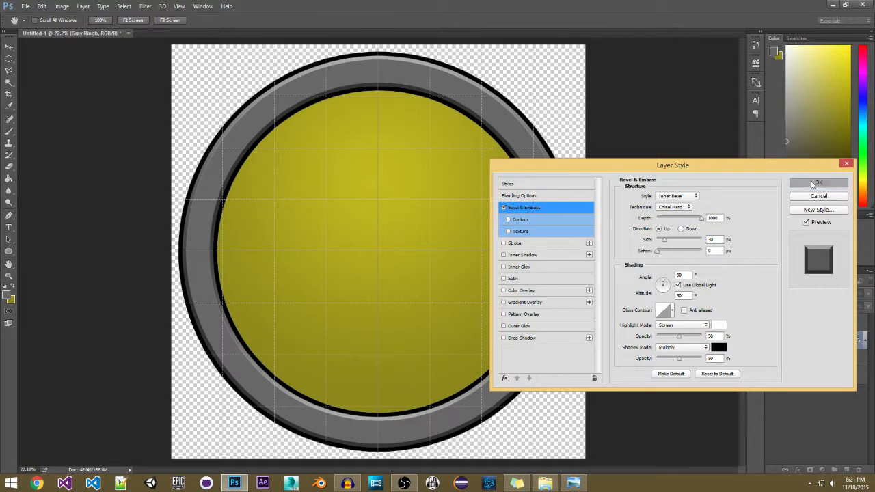
scroll(646, 277, down, 1)
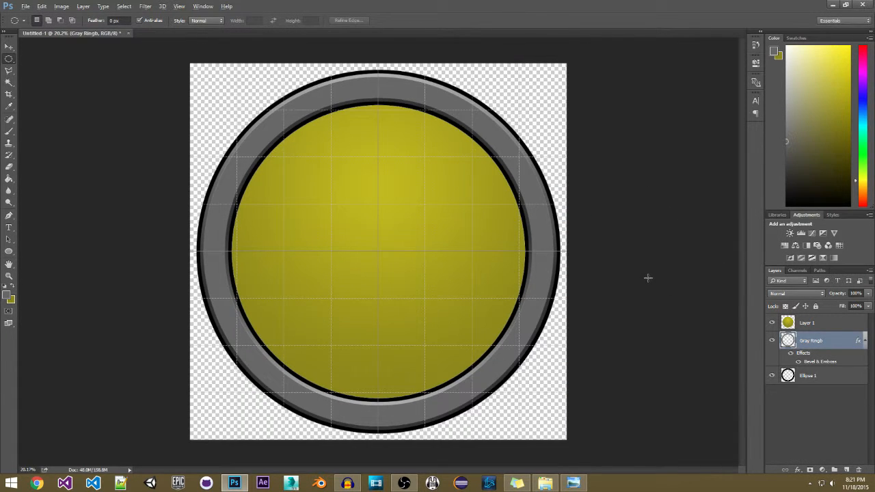
Step: Load the gray ring's pixels as a selection and create a new layer with the default name above Gray Ringb
key(alt+Tab)
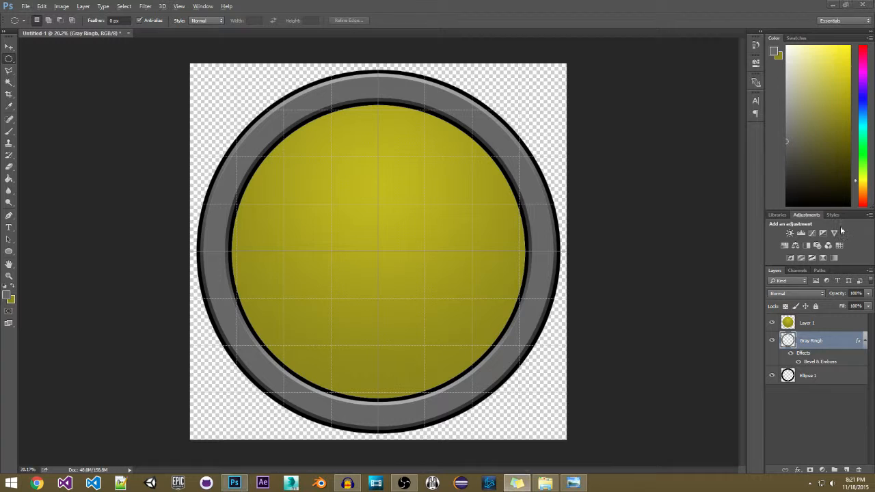
click(810, 338)
ctrl+click(787, 341)
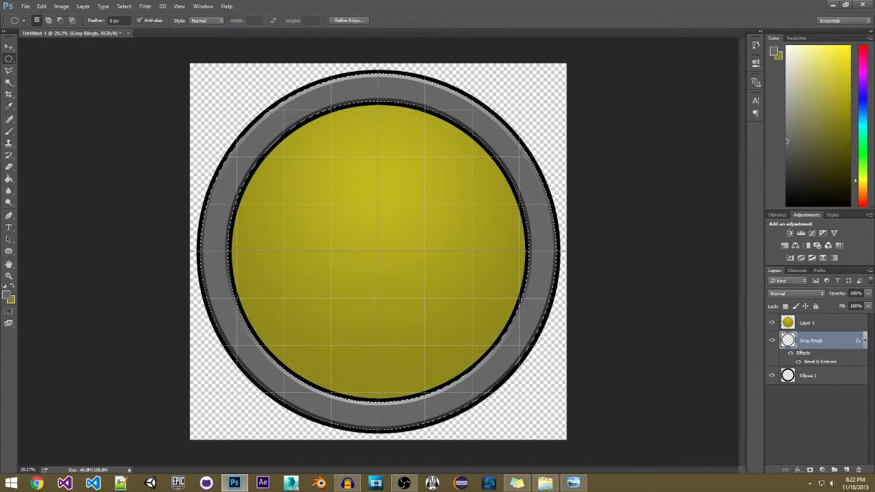
key(alt+Tab)
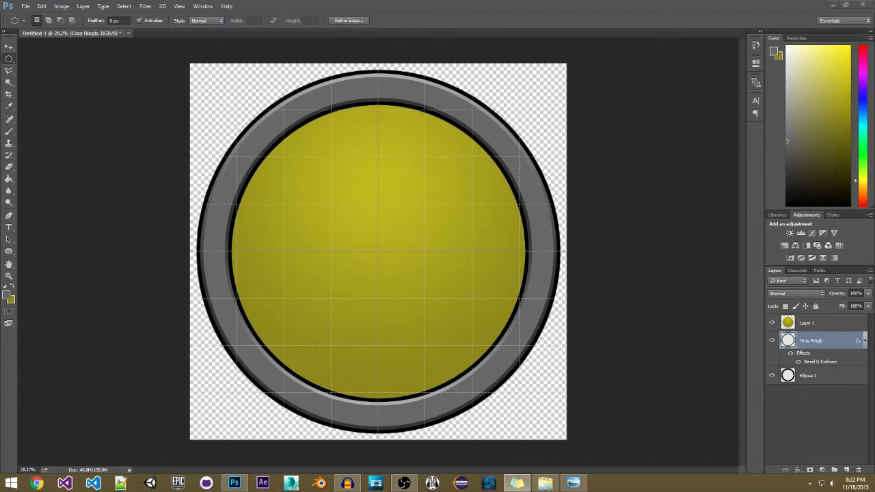
click(798, 351)
key(ctrl+shift+n)
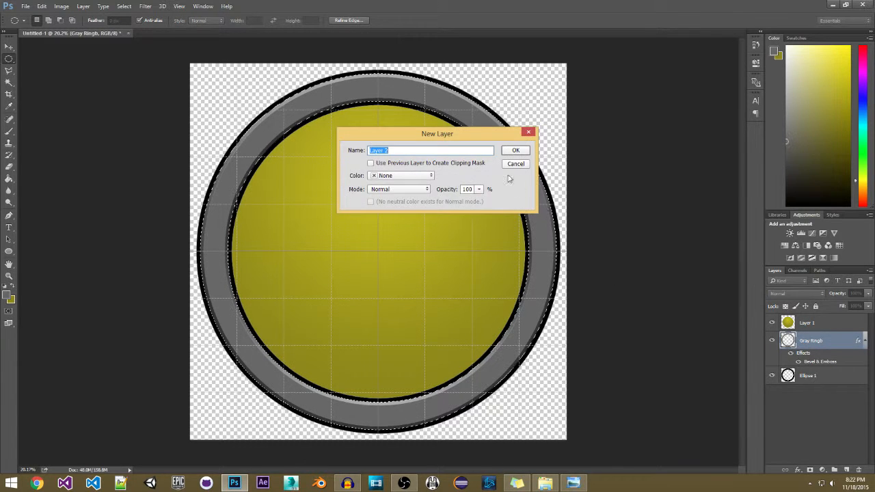
key(Return)
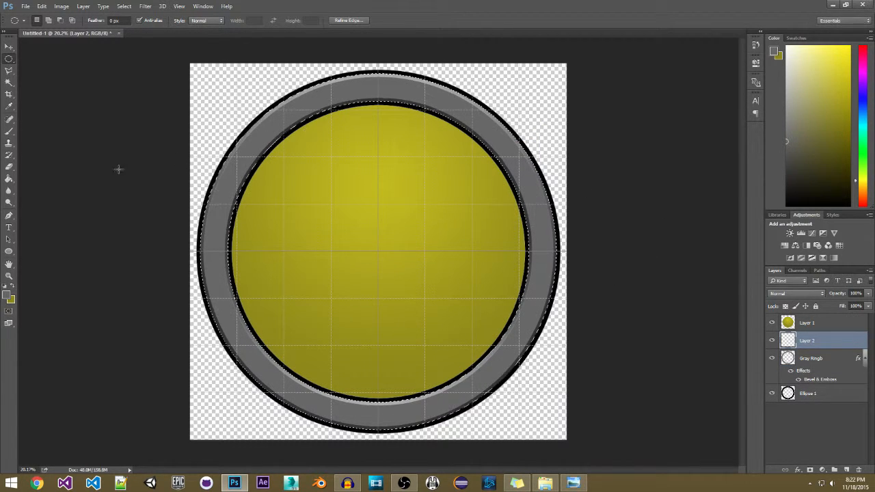
Step: Set the foreground color to white, #ffffff
key(i)
click(6, 295)
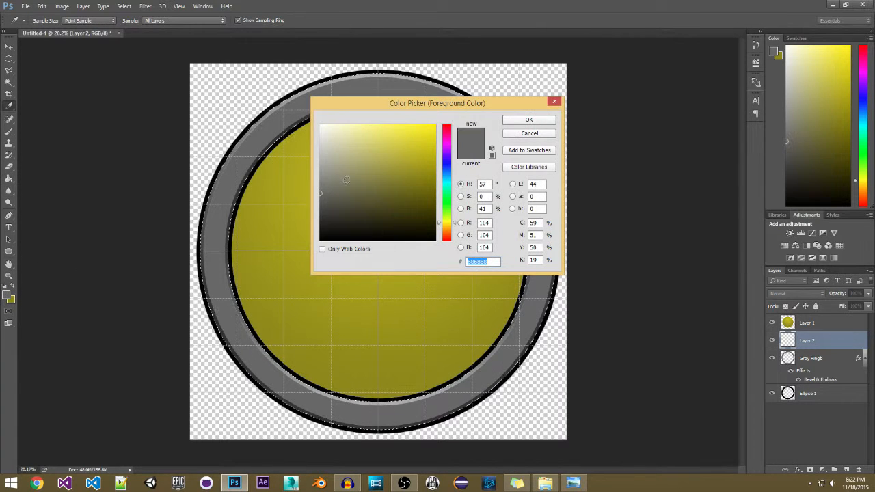
text(ffffff)
click(507, 122)
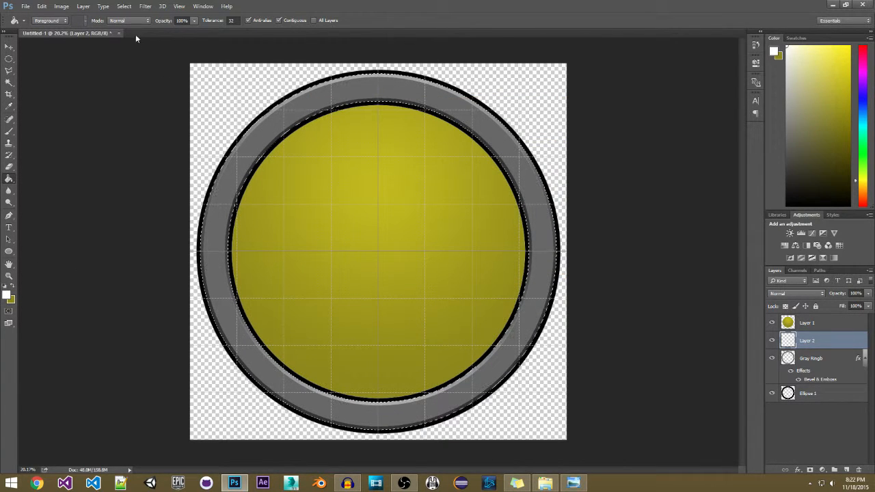
Step: Fill the ring selection with a white-to-transparent reflected gradient from the canvas centre downward, and set the new layer's opacity to 75%
key(g)
key(shift+g)
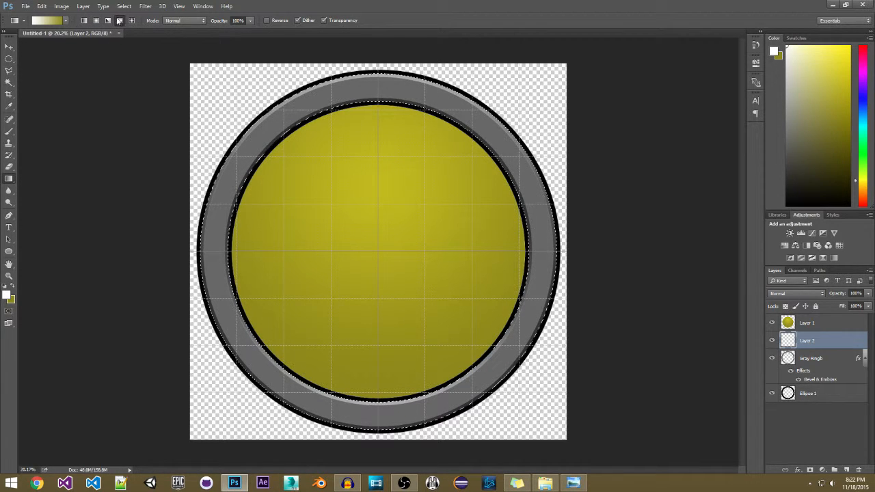
click(66, 21)
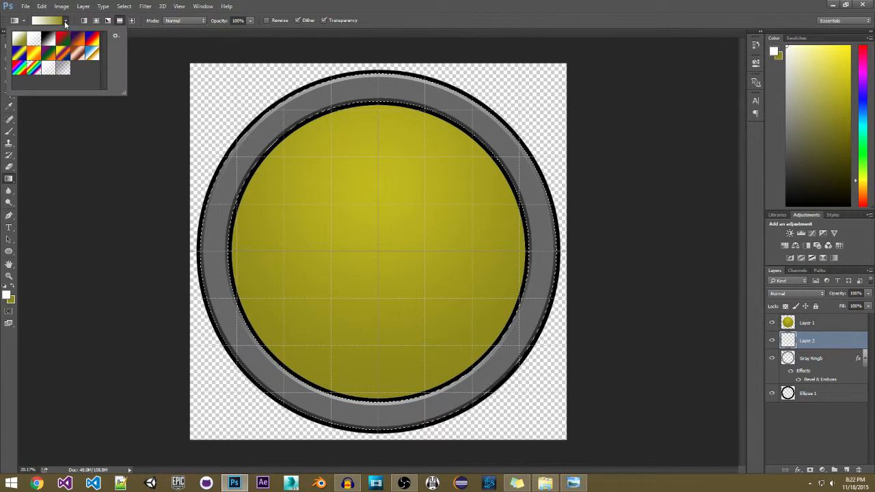
click(34, 40)
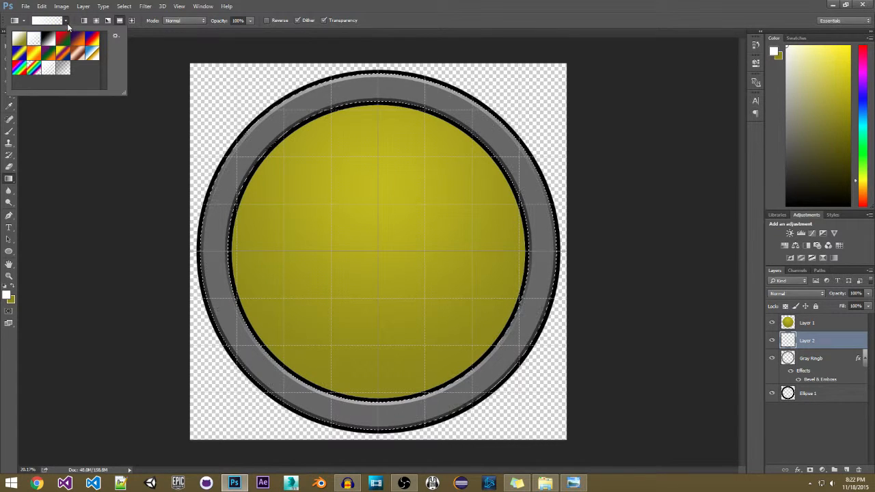
click(68, 25)
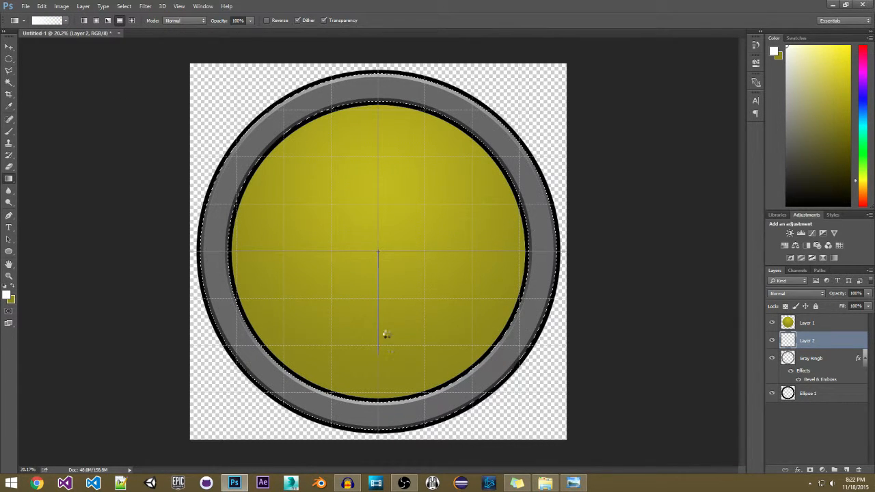
click(856, 293)
text(15)
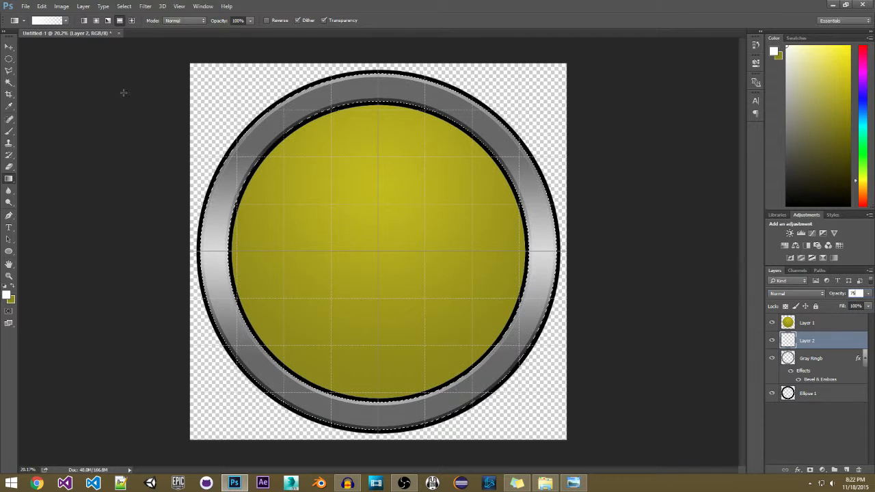
Step: Set the opacity of the ring's white gradient layer to 70% and clear the ring selection
text(70)
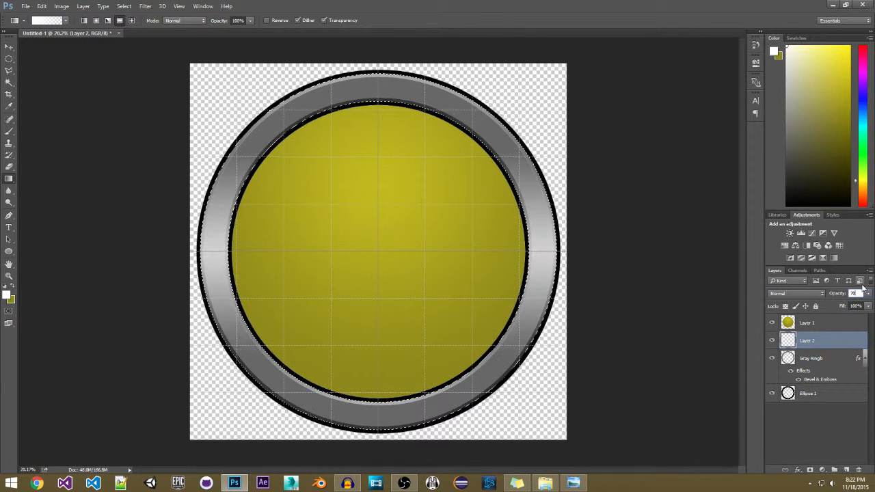
click(9, 59)
click(73, 68)
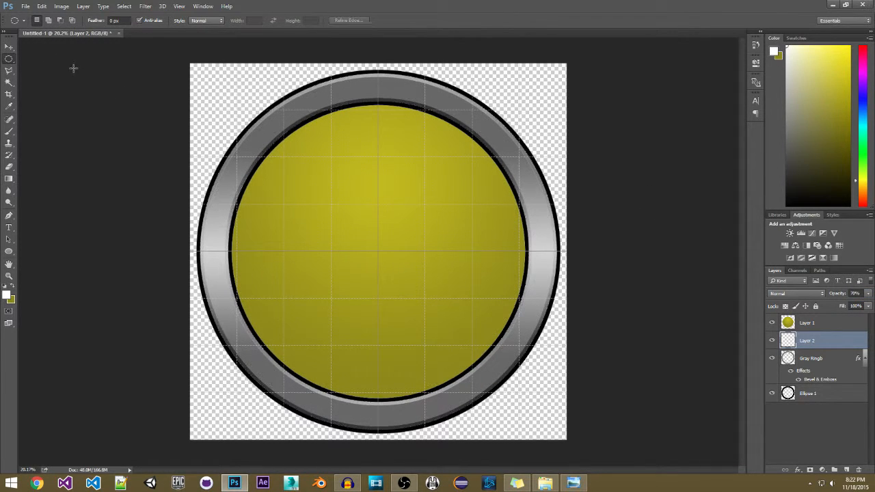
scroll(425, 265, down, 1)
scroll(425, 265, down, 1)
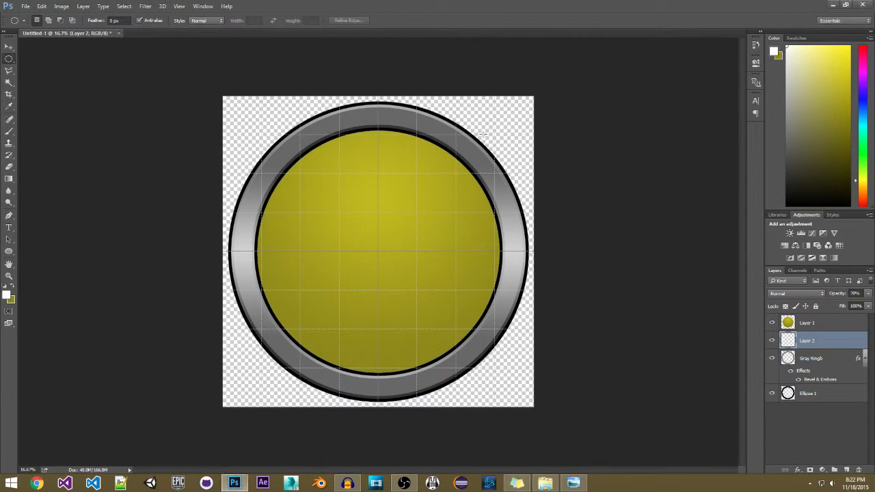
scroll(410, 192, up, 2)
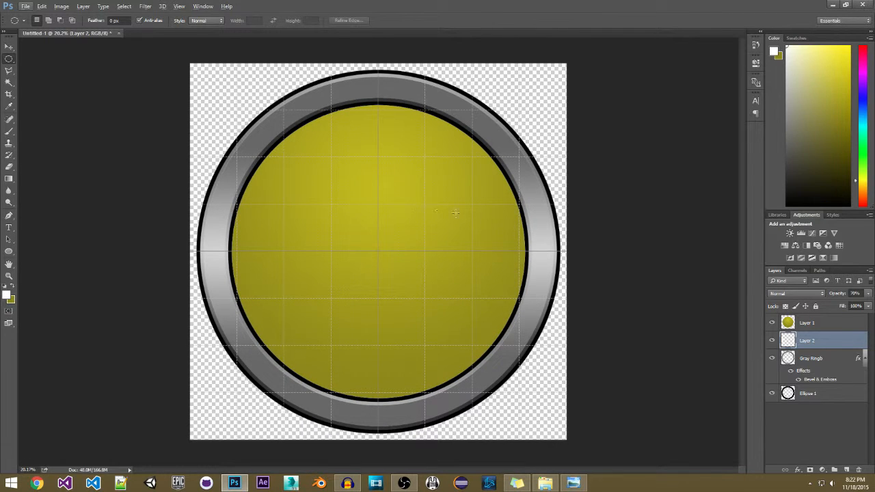
Step: Create a new layer above the yellow circle and draw an elliptical selection over its upper part, about half the canvas wide
click(811, 324)
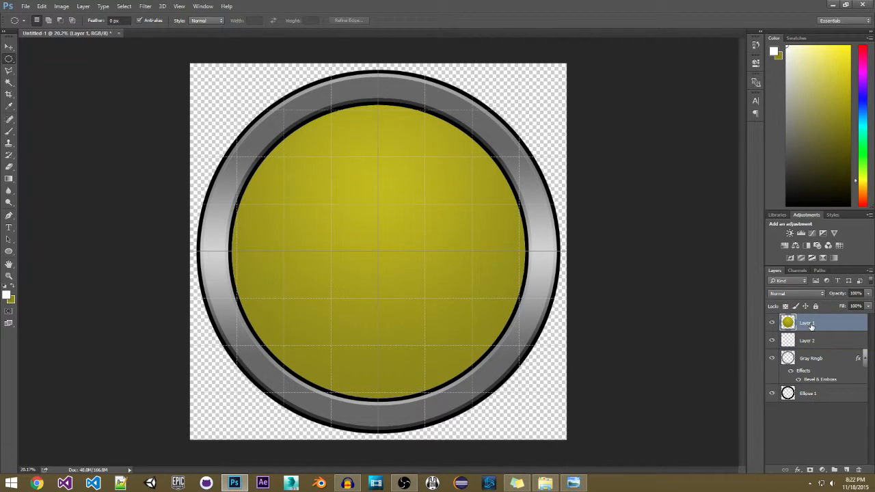
key(ctrl+shift+n)
key(Return)
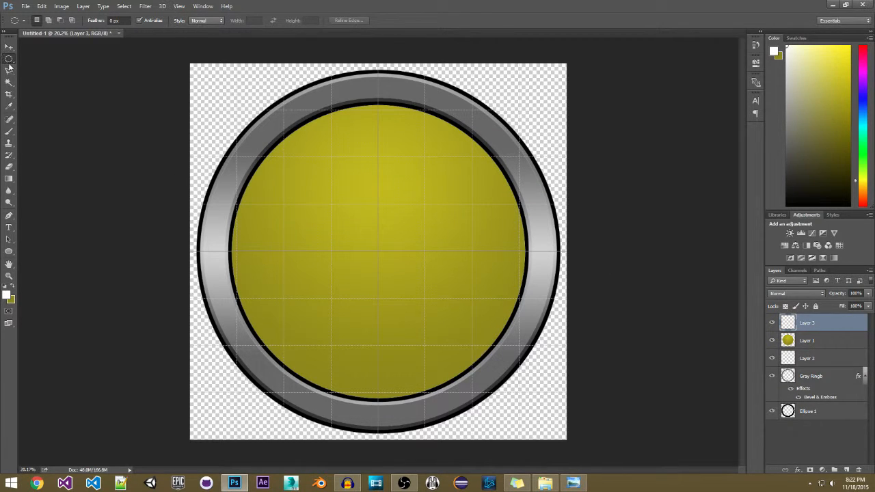
drag(378, 168, 471, 228)
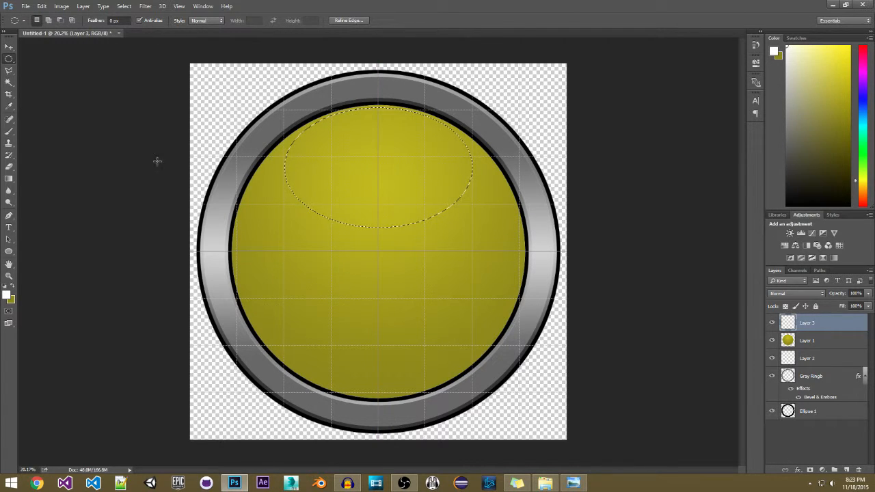
Step: Fill the elliptical selection with a white-to-transparent reflected gradient from its top edge to near its lower edge, and deselect
key(g)
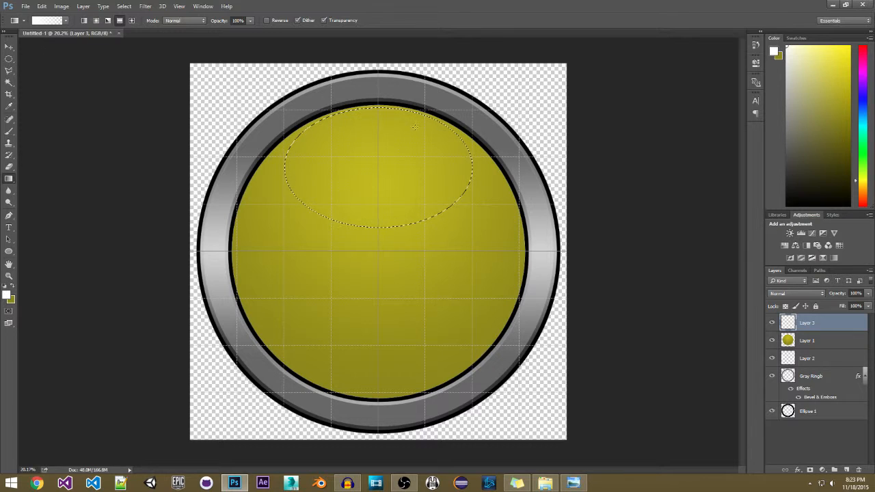
drag(378, 108, 380, 209)
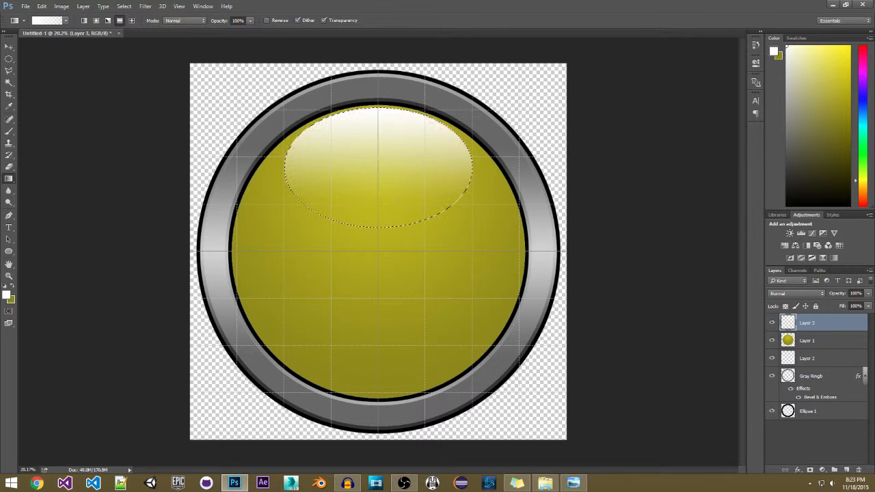
key(ctrl+z)
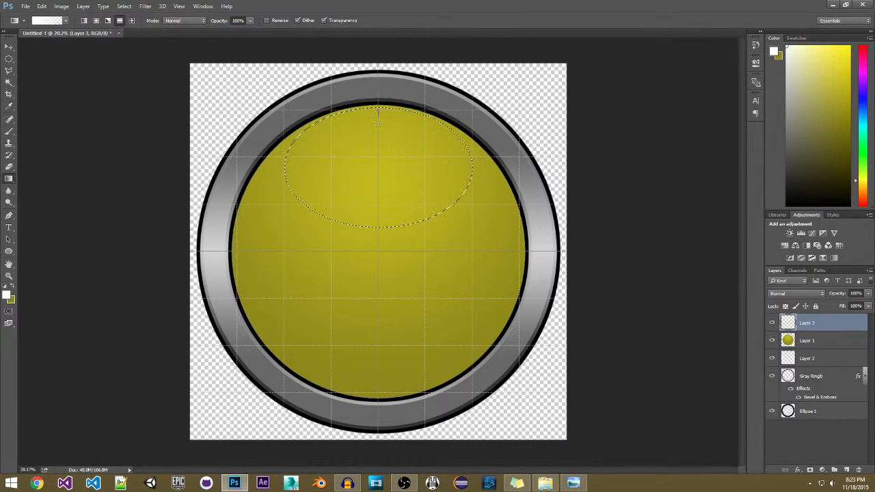
drag(378, 108, 381, 212)
click(10, 60)
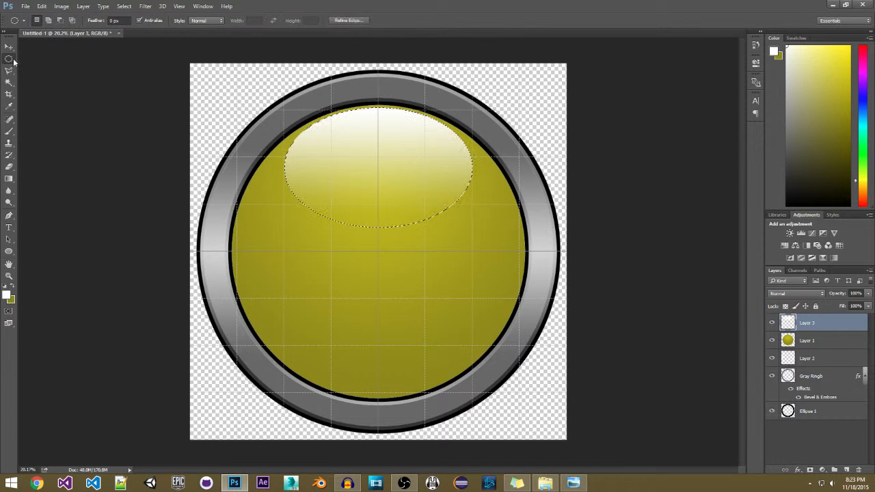
click(144, 85)
scroll(291, 151, down, 1)
scroll(291, 150, down, 1)
scroll(328, 170, up, 2)
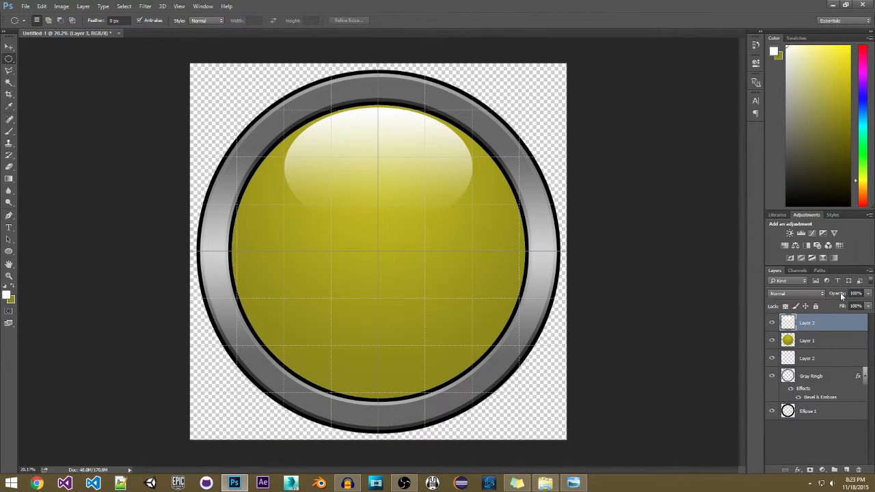
Step: Lower the opacity of the glossy highlight layer to 83%
drag(836, 294, 841, 295)
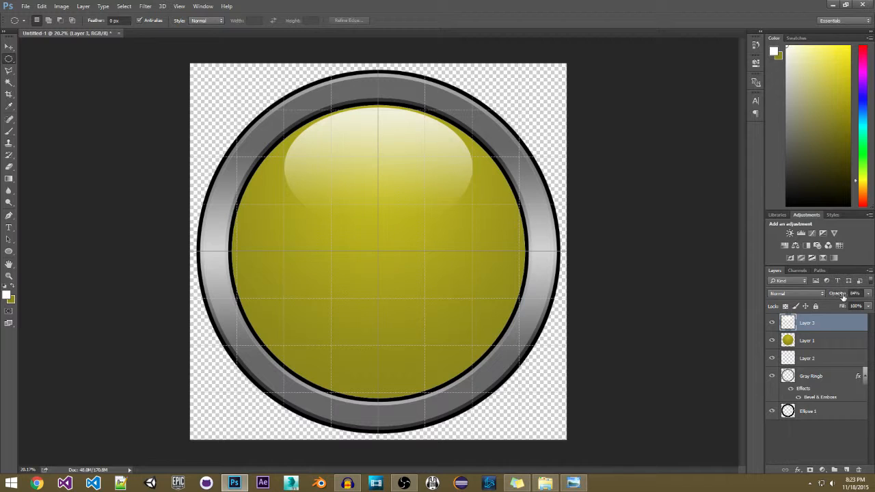
click(854, 293)
text(5)
key(Return)
key(ctrl+s)
scroll(424, 167, down, 2)
scroll(429, 170, up, 1)
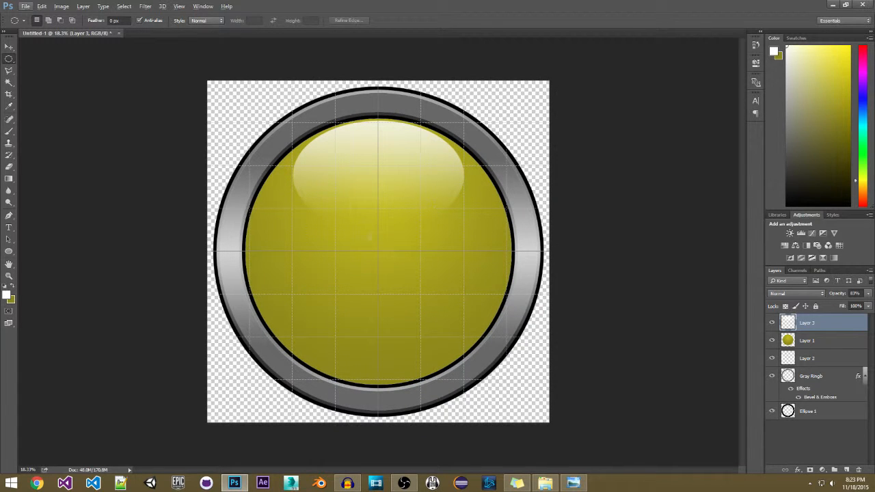
Step: Create a new layer directly above the yellow circle, below the highlight, and bring up the image viewer window
click(812, 341)
key(ctrl+shift+alt+n)
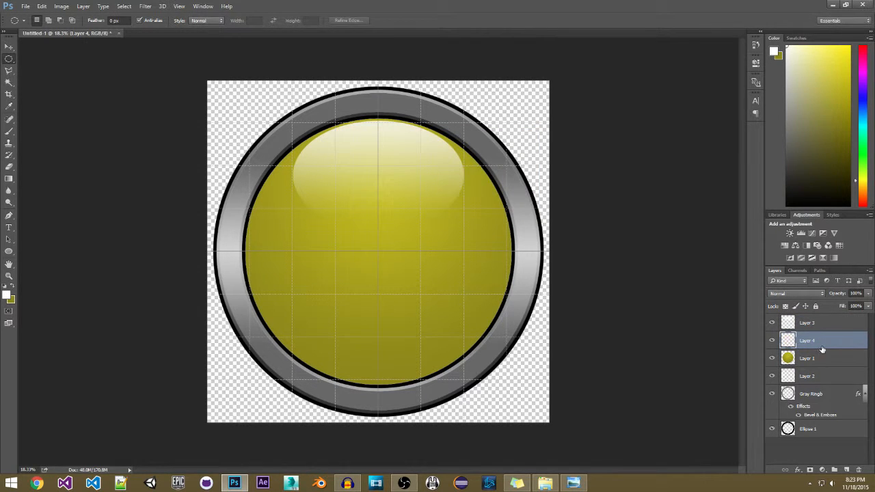
click(813, 330)
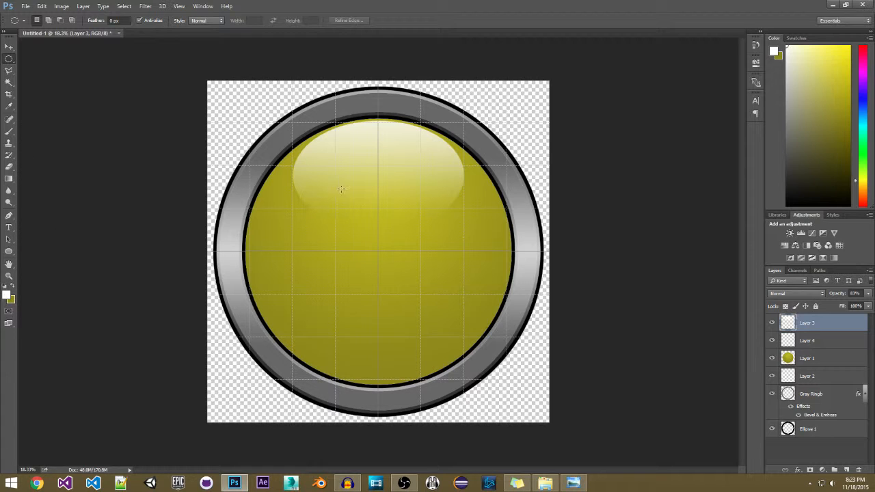
click(573, 483)
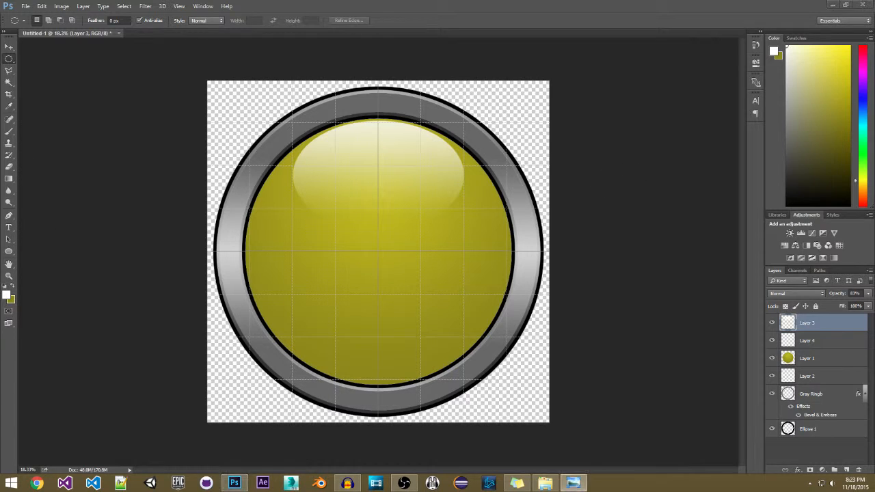
drag(686, 116, 874, 130)
Step: Draw a triangular Polygonal Lasso selection with its tip at the highlight's left edge and its short side near the canvas centre
click(9, 71)
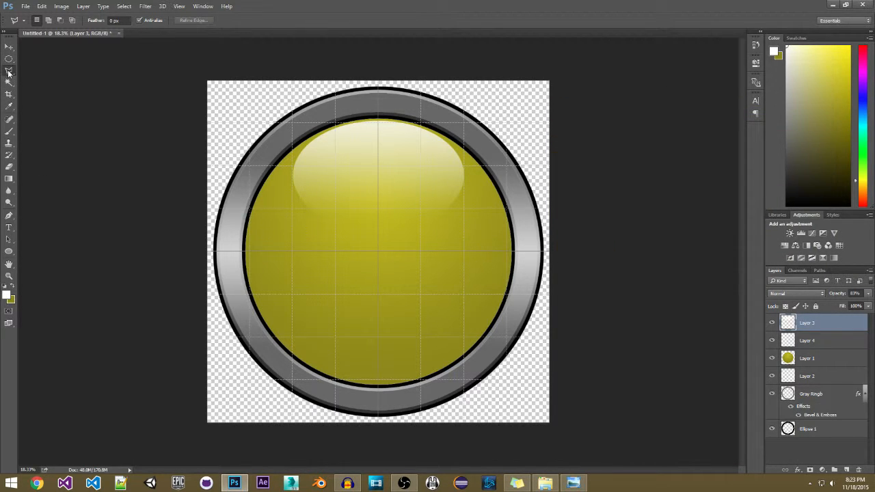
scroll(335, 198, up, 1)
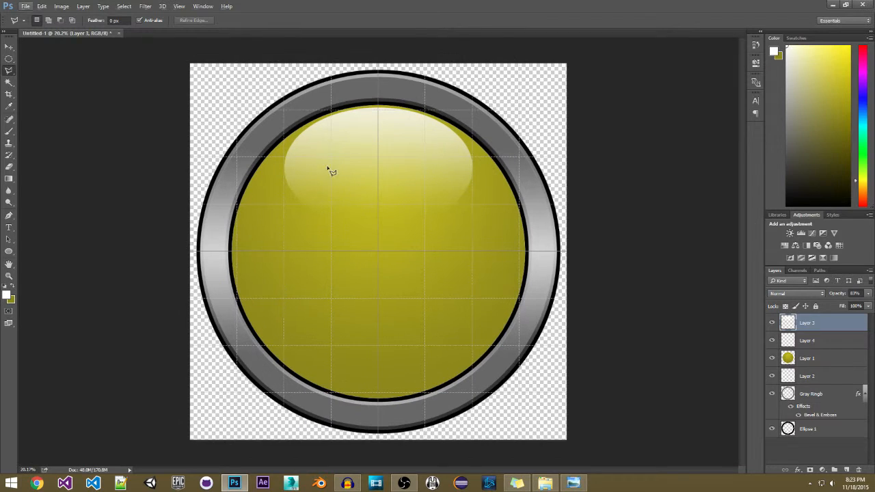
click(331, 157)
key(Escape)
click(285, 160)
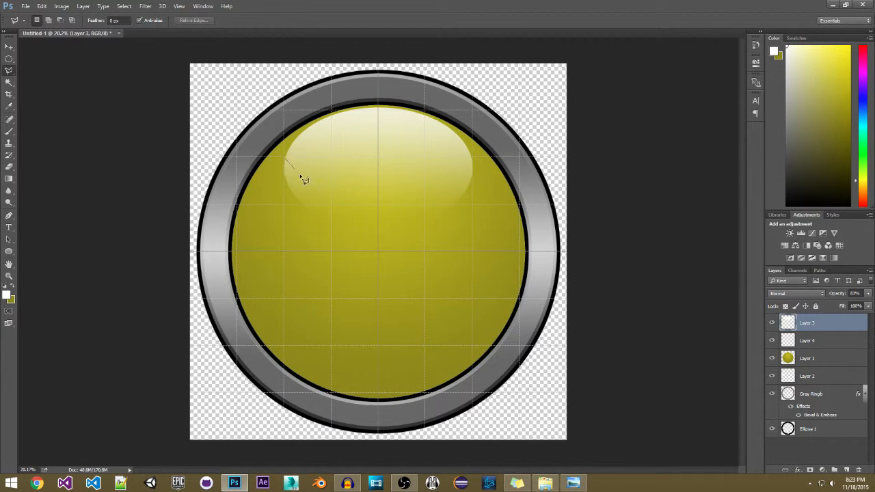
click(357, 251)
click(393, 217)
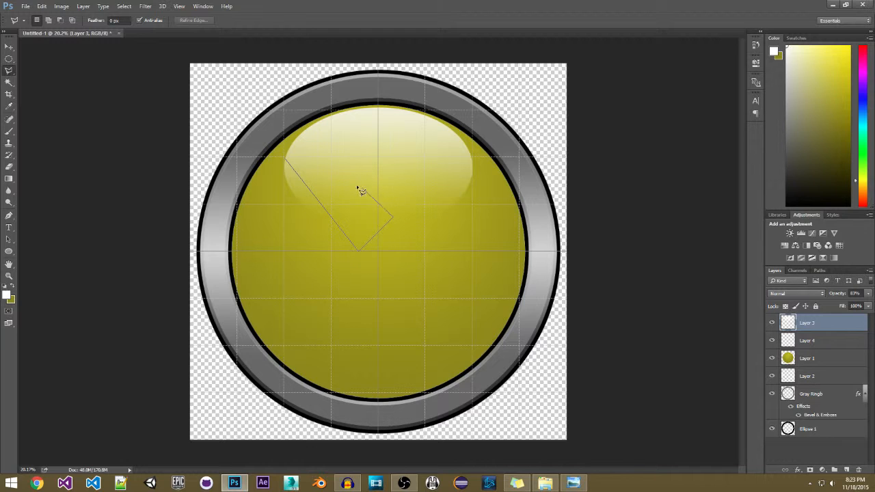
click(285, 158)
Step: Set the foreground color to black and fill the triangular selection on Layer 4 with it
click(7, 294)
click(521, 121)
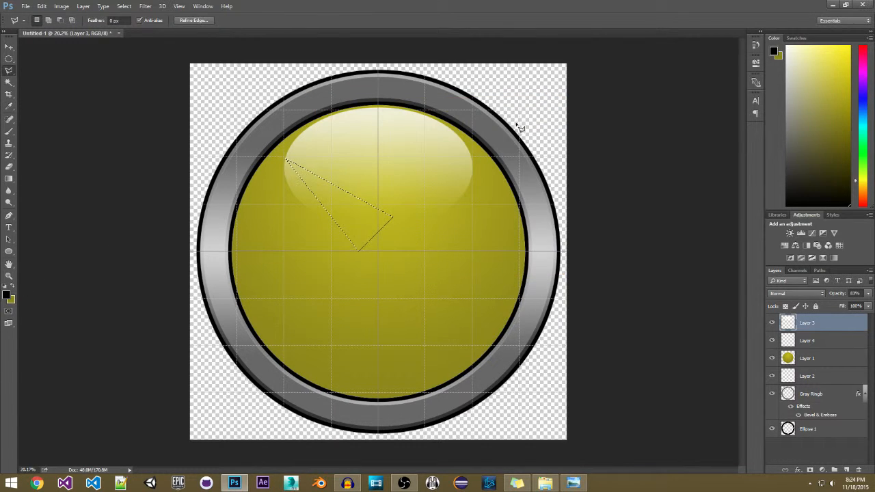
key(g)
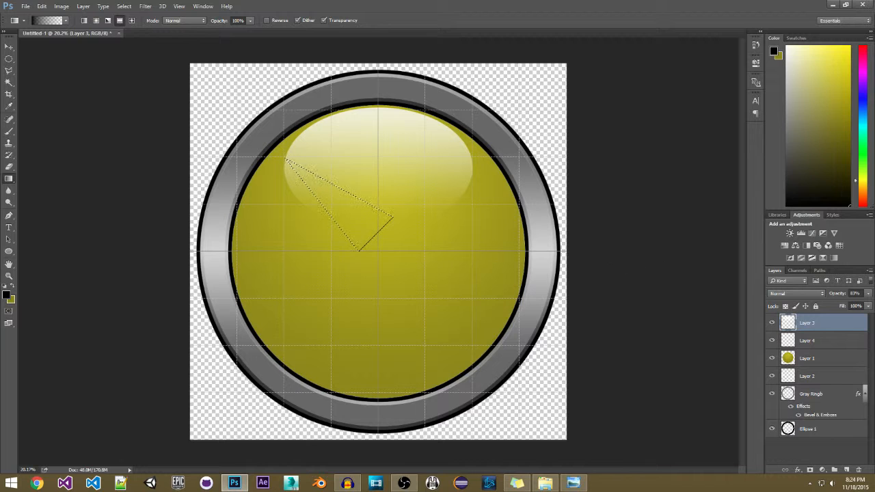
click(808, 340)
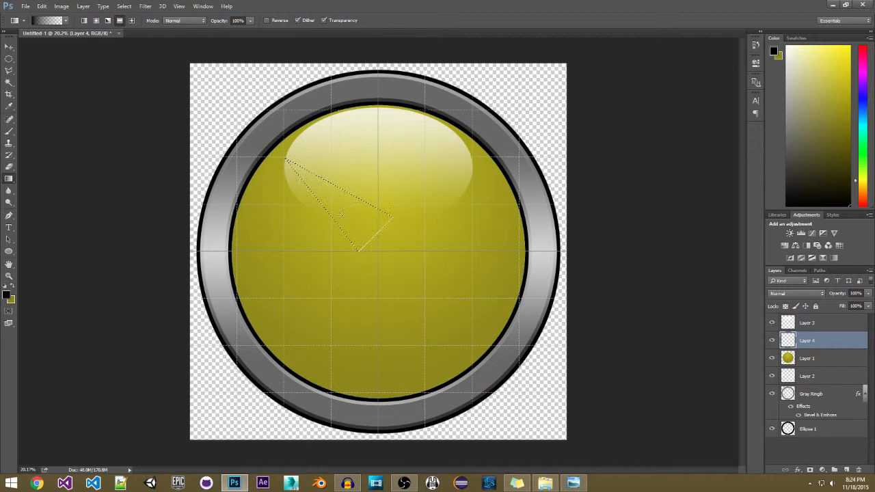
key(shift+g)
click(342, 223)
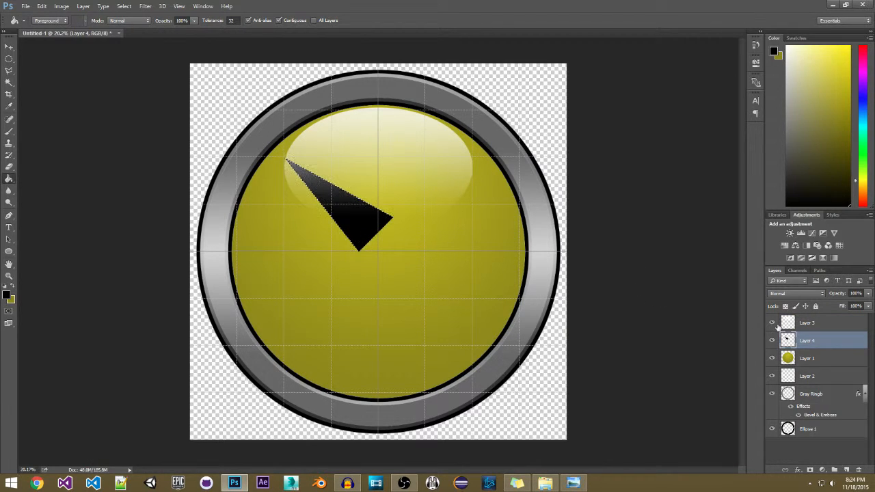
Step: Duplicate the black triangle onto its own layer above the original
key(ctrl+shift+n)
key(Escape)
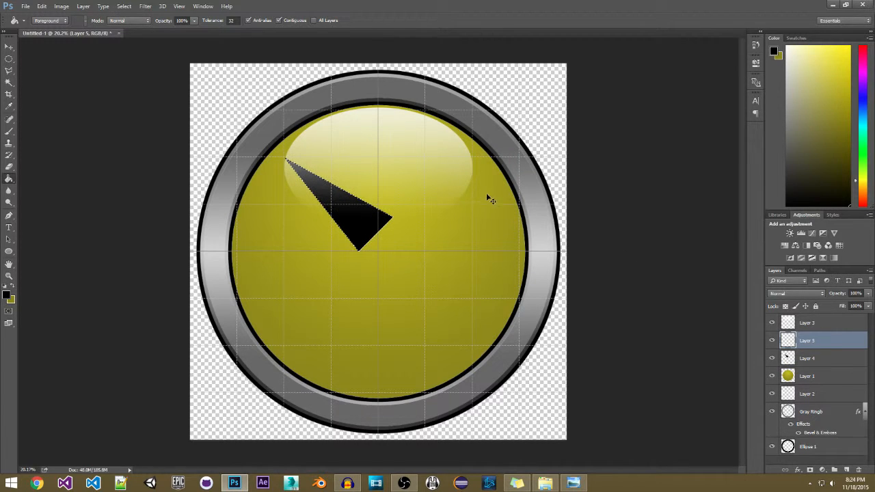
key(m)
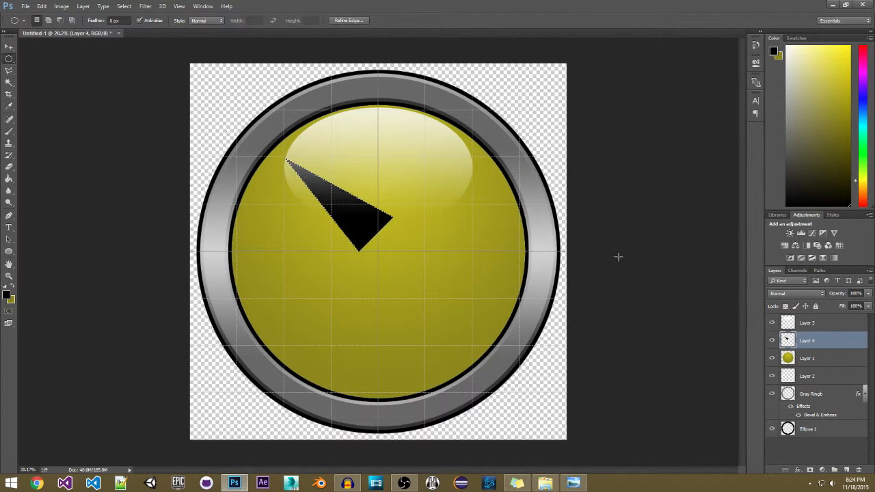
key(ctrl+j)
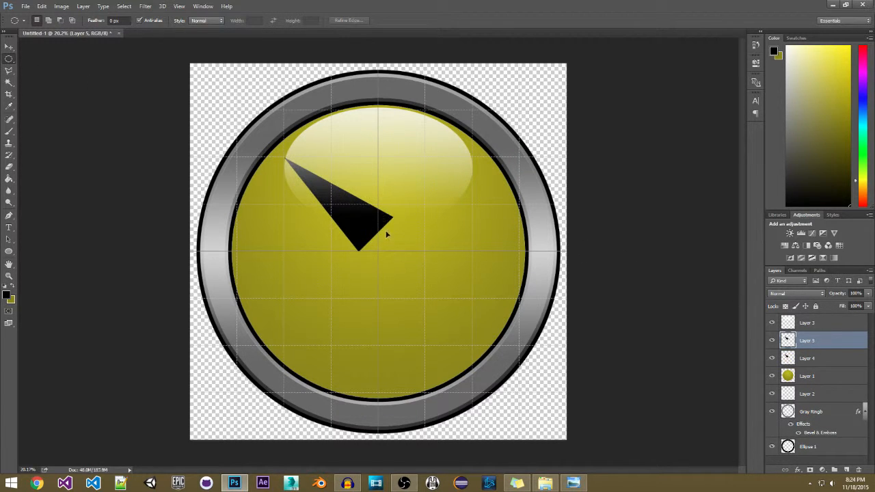
Step: Rotate the triangle copy 180° and position it below the original, overlapping it to form a lightning bolt
drag(386, 235, 451, 292)
key(ctrl+t)
right_click(451, 290)
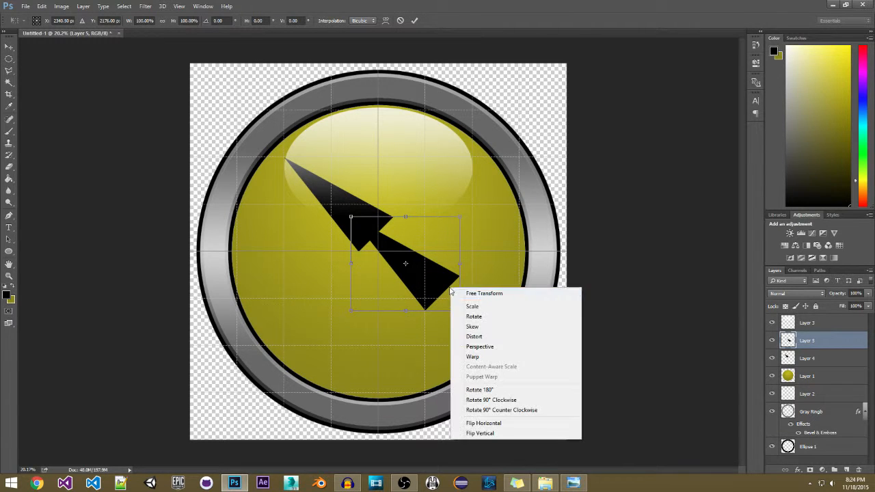
click(479, 390)
drag(394, 257, 372, 256)
key(Return)
key(m)
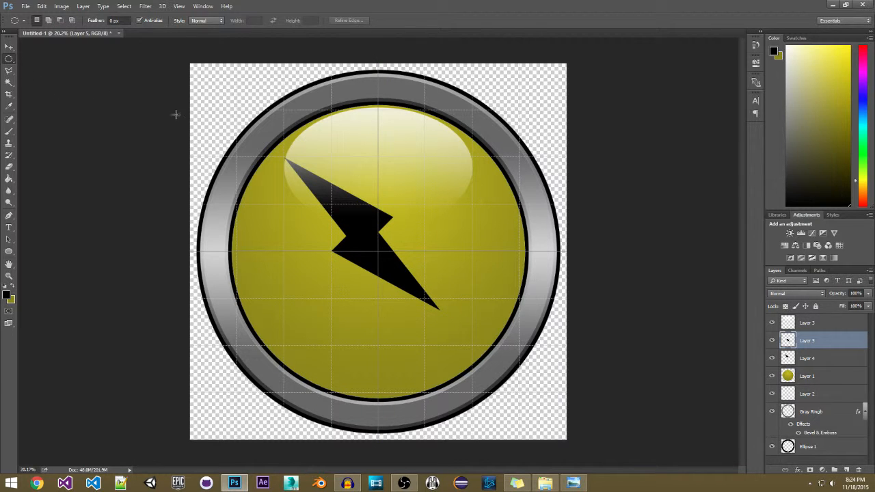
Step: Merge the triangle copy down into Layer 4 and centre the lightning bolt on the canvas
right_click(811, 341)
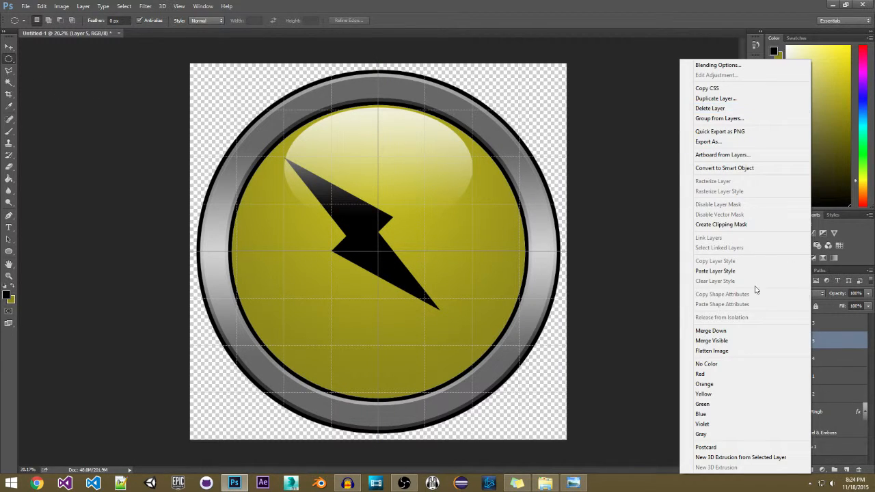
click(710, 331)
drag(360, 229, 377, 243)
Step: Scale the lightning bolt up about its centre until it spans about half the canvas width
key(ctrl+t)
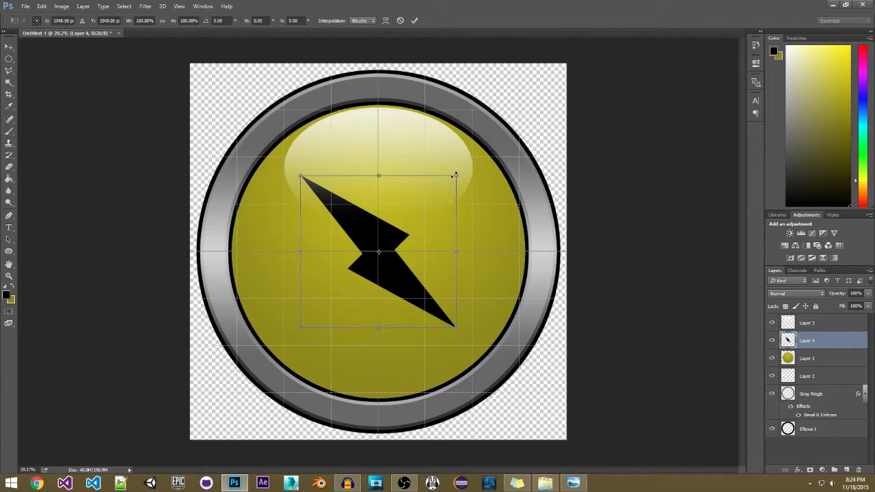
drag(454, 174, 470, 161)
key(Return)
key(m)
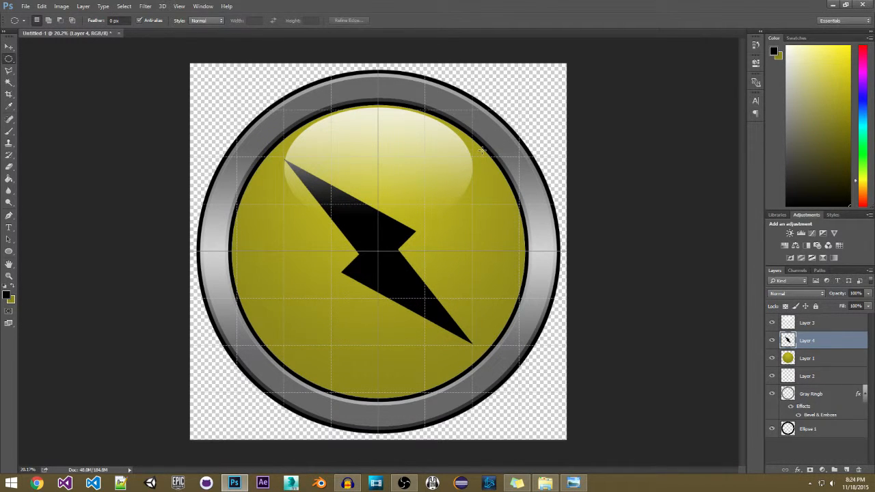
scroll(481, 150, down, 1)
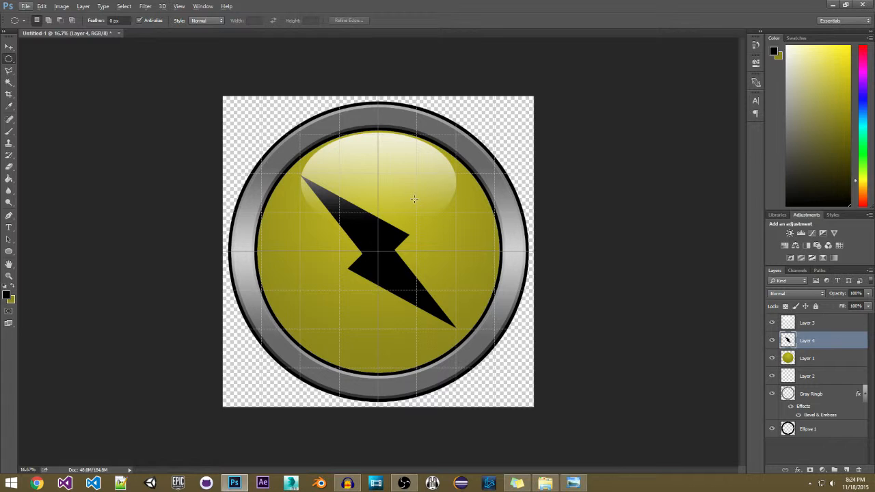
scroll(413, 199, up, 1)
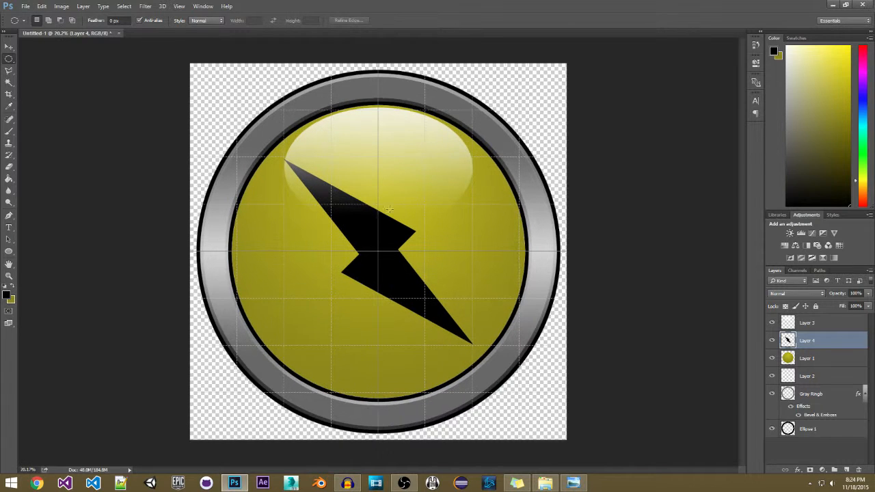